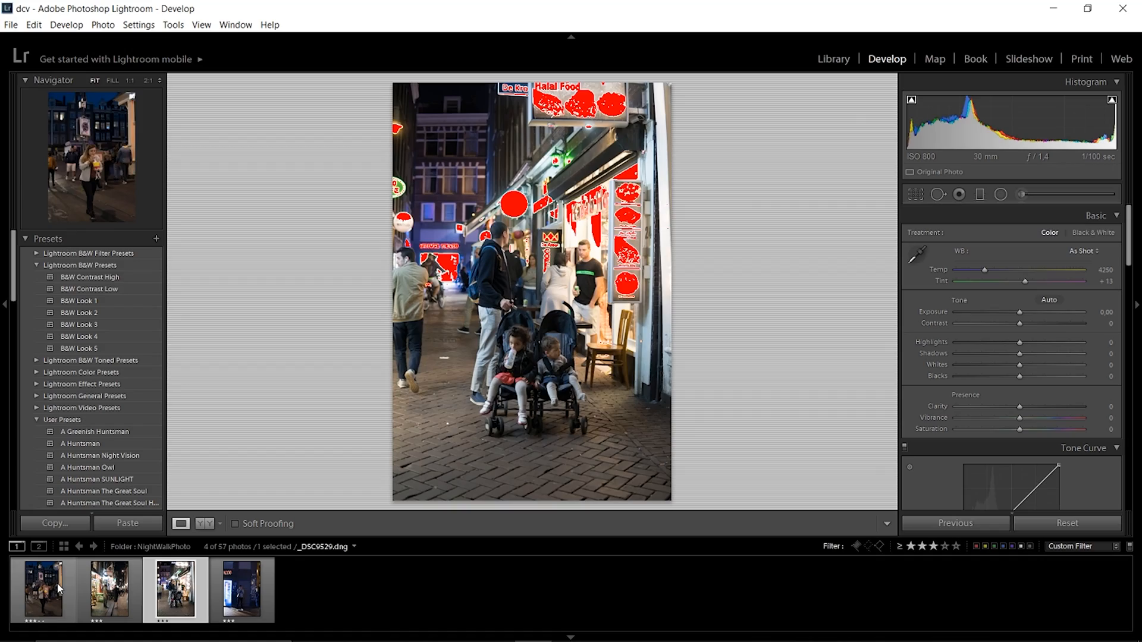
Open the first night photo of the woman walking with food and crop it tighter around her at the original aspect ratio.
{"action": "left_click", "coordinate": [60, 589]}
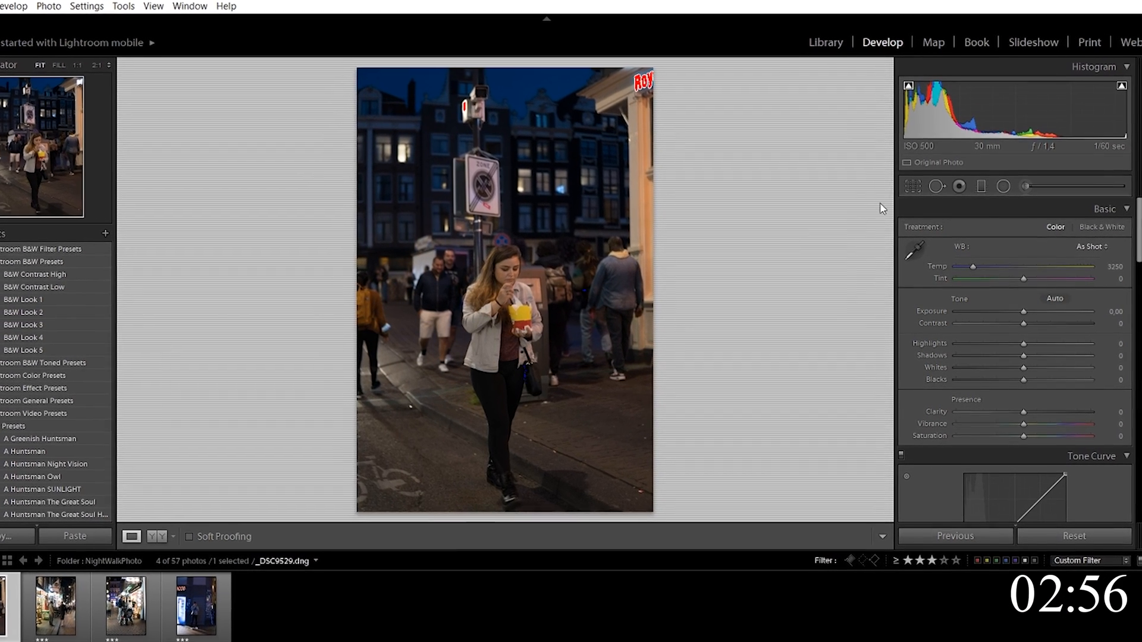
{"action": "left_click", "coordinate": [914, 190]}
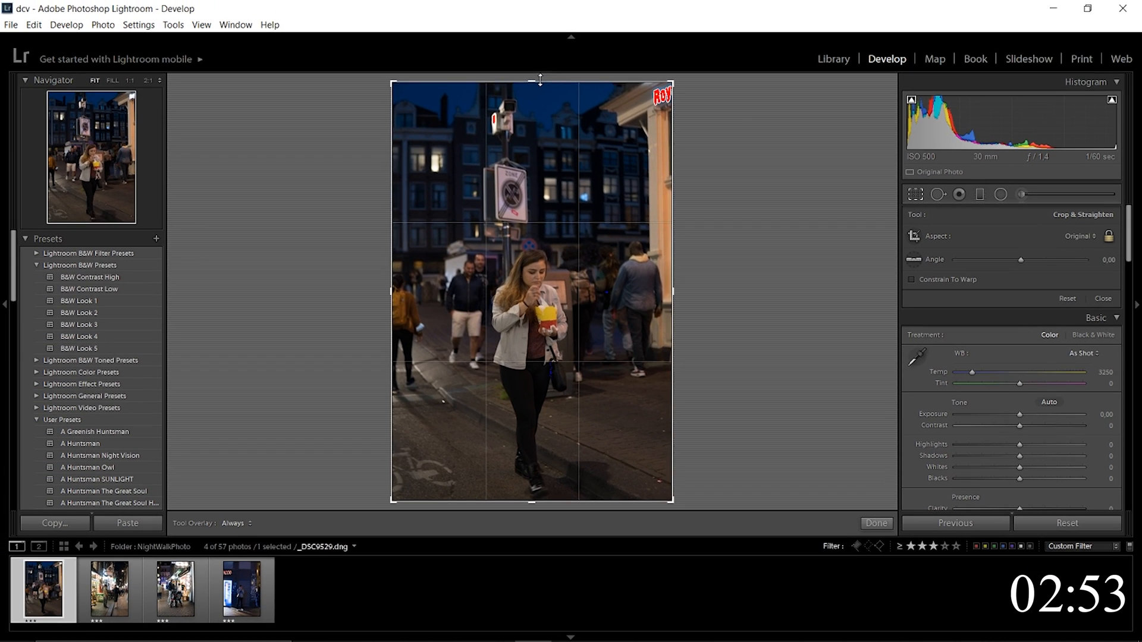
{"action": "left_click_drag", "start_coordinate": [509, 46], "coordinate": [537, 119]}
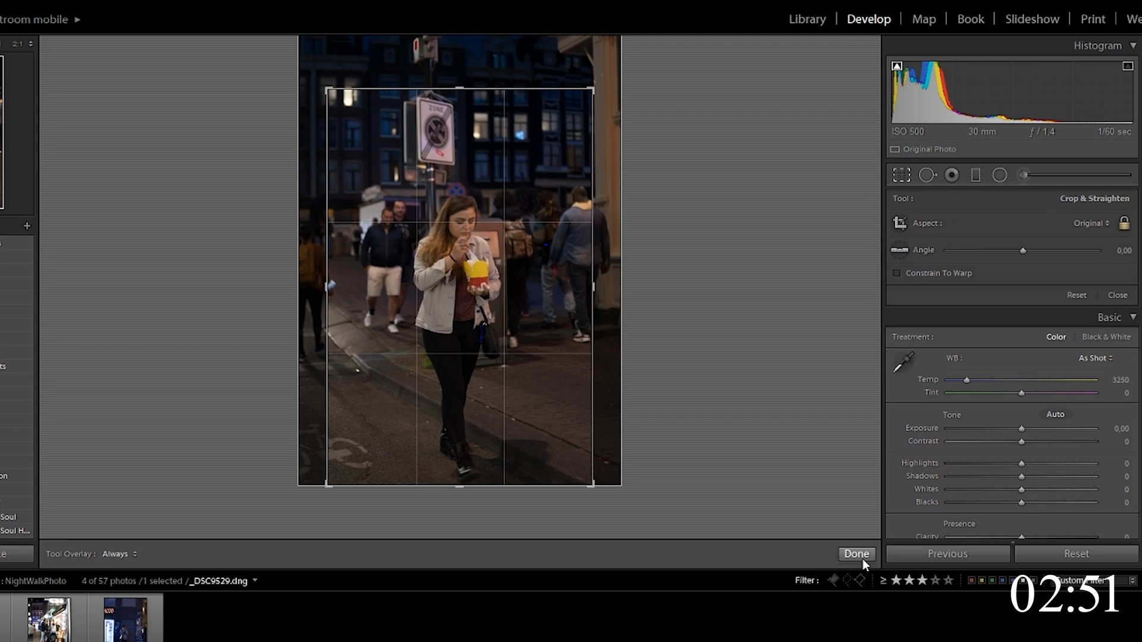
{"action": "left_click", "coordinate": [862, 559]}
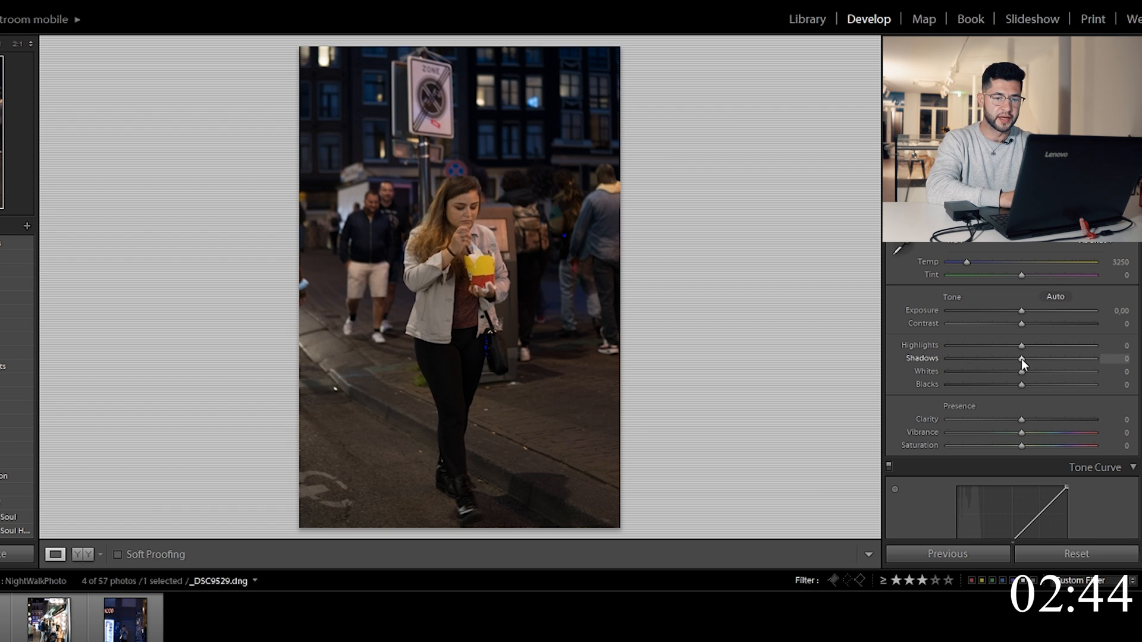
Set the photo's Exposure to +0.42 and Contrast to -20.
{"action": "left_click_drag", "start_coordinate": [1020, 311], "coordinate": [1027, 309]}
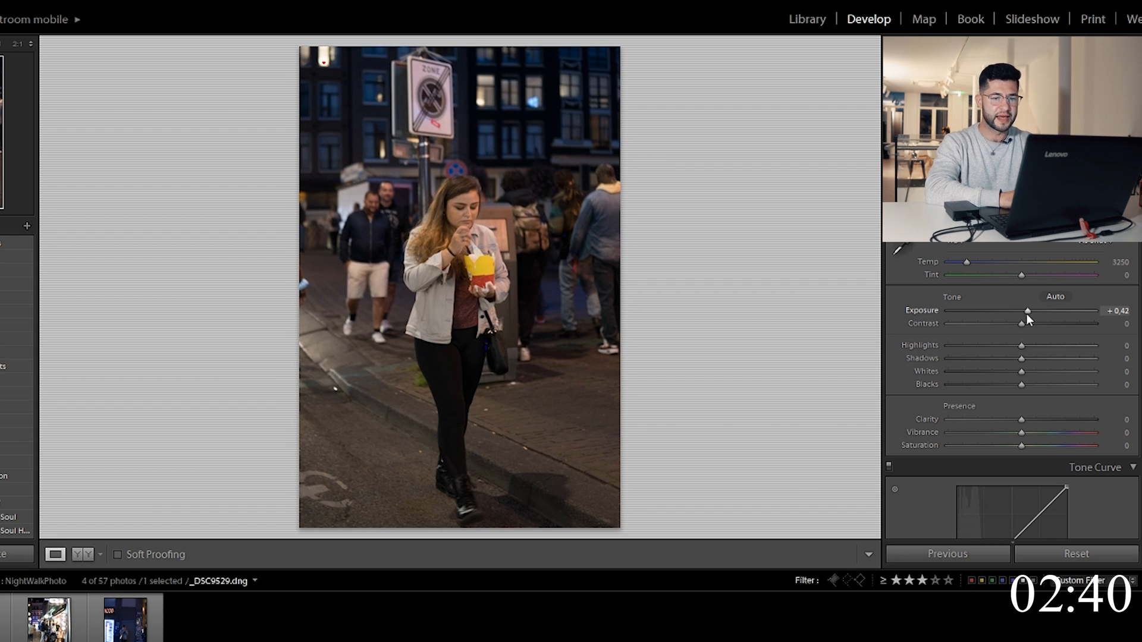
{"action": "left_click_drag", "start_coordinate": [1017, 326], "coordinate": [1007, 331]}
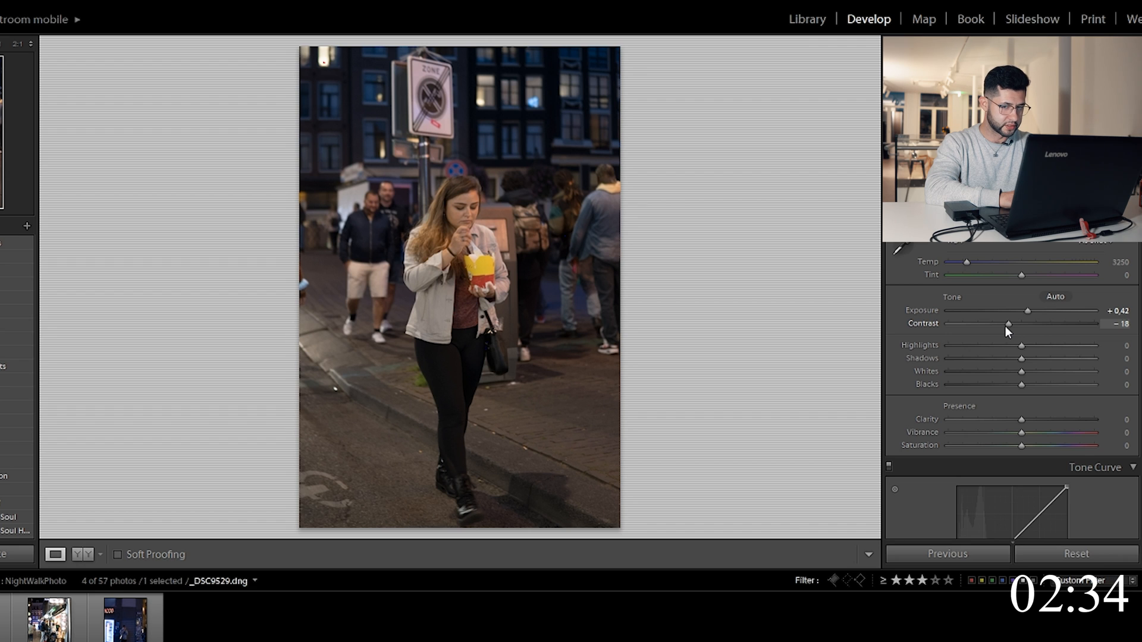
{"action": "key", "text": "Down"}
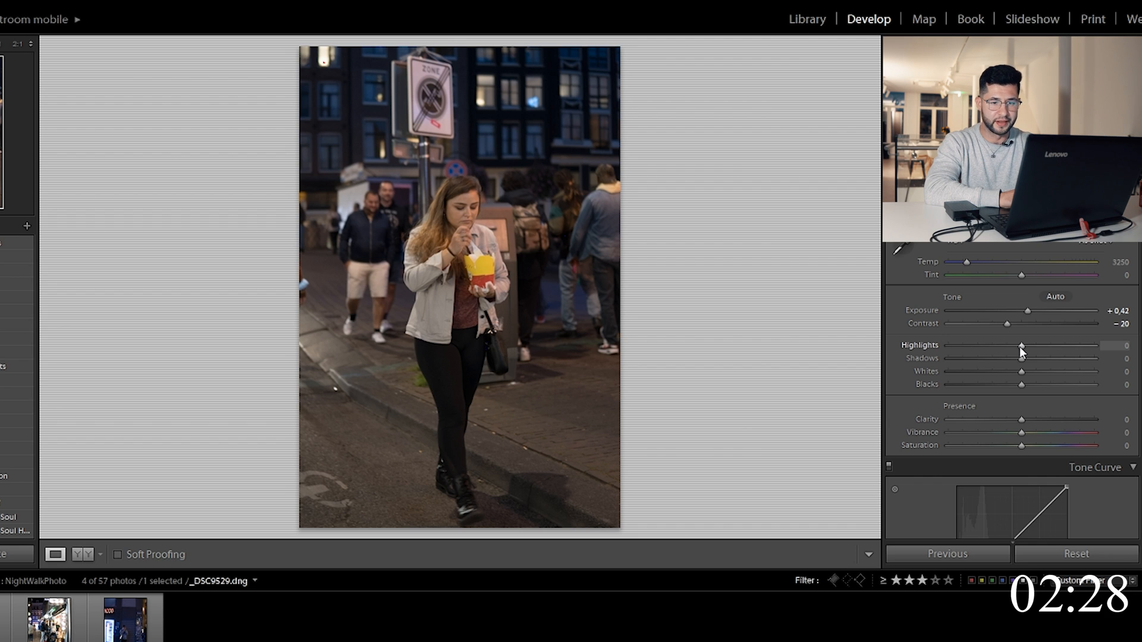
Set Highlights to -44, Shadows to +48, Exposure to +0.28 and Whites to +44, comparing the result with the unedited photo.
{"action": "left_click_drag", "start_coordinate": [1019, 348], "coordinate": [988, 347]}
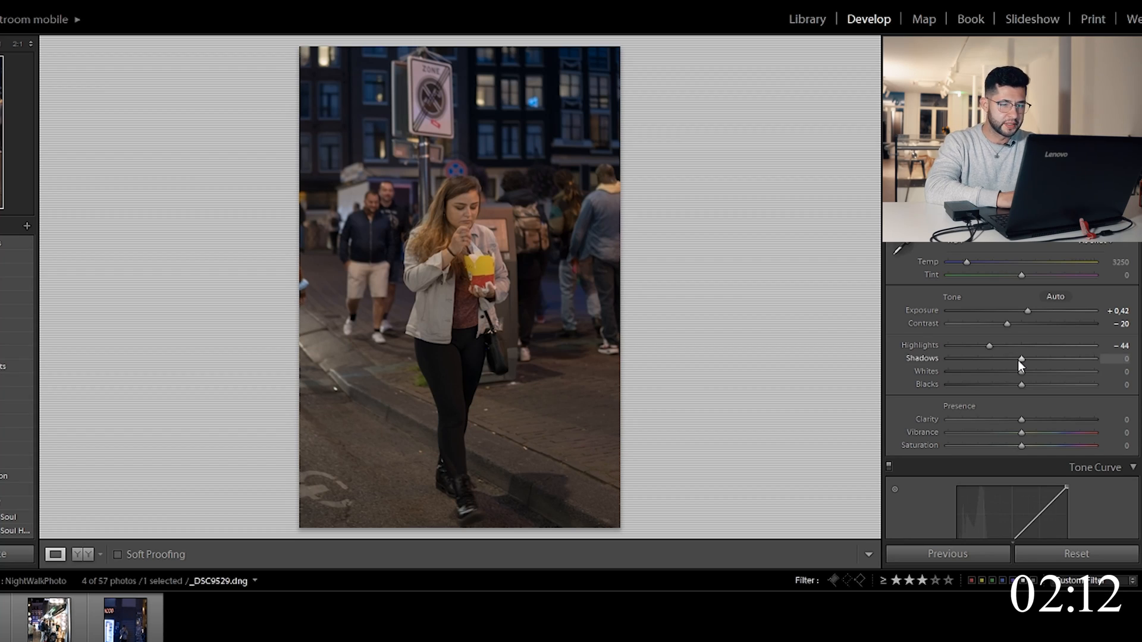
{"action": "left_click_drag", "start_coordinate": [1018, 359], "coordinate": [1054, 366]}
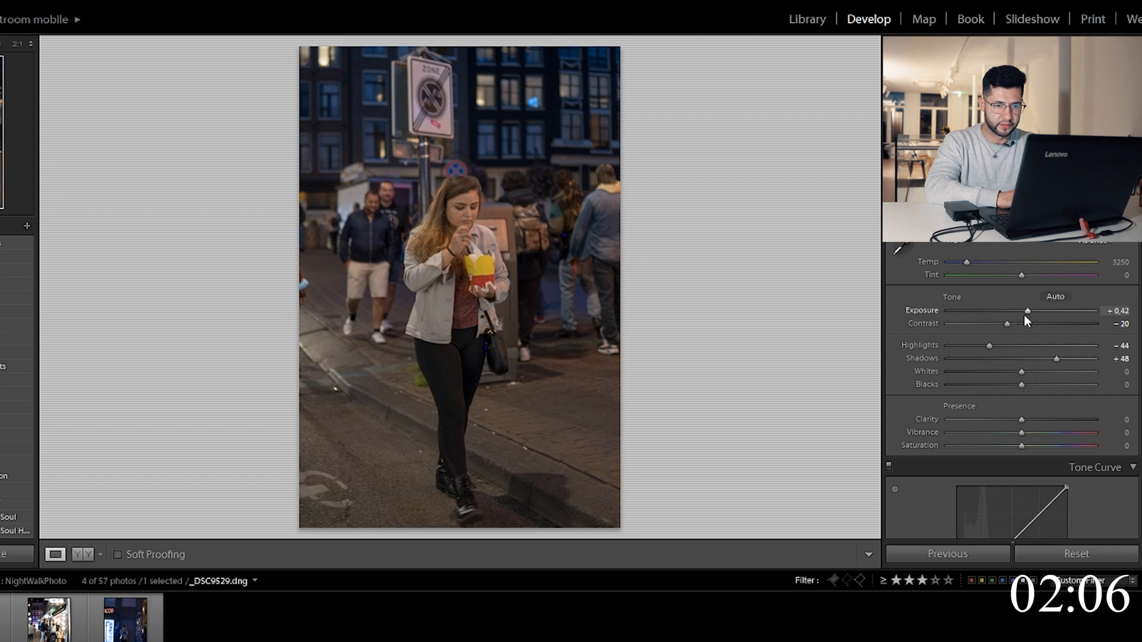
{"action": "left_click_drag", "start_coordinate": [1026, 312], "coordinate": [1024, 312]}
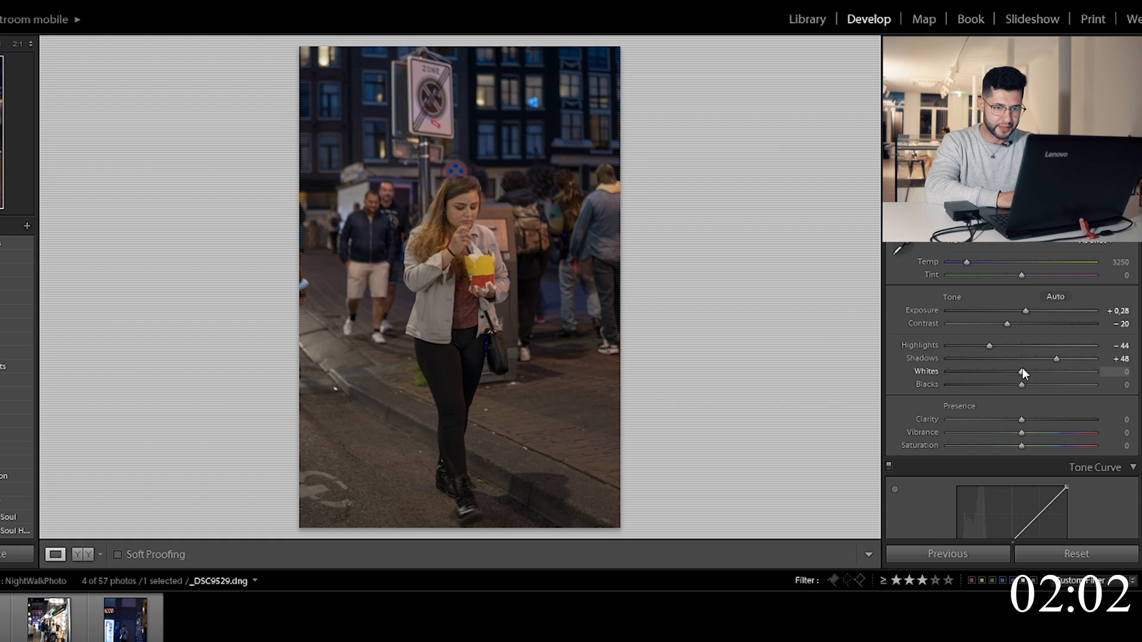
{"action": "left_click_drag", "start_coordinate": [1022, 370], "coordinate": [1054, 373]}
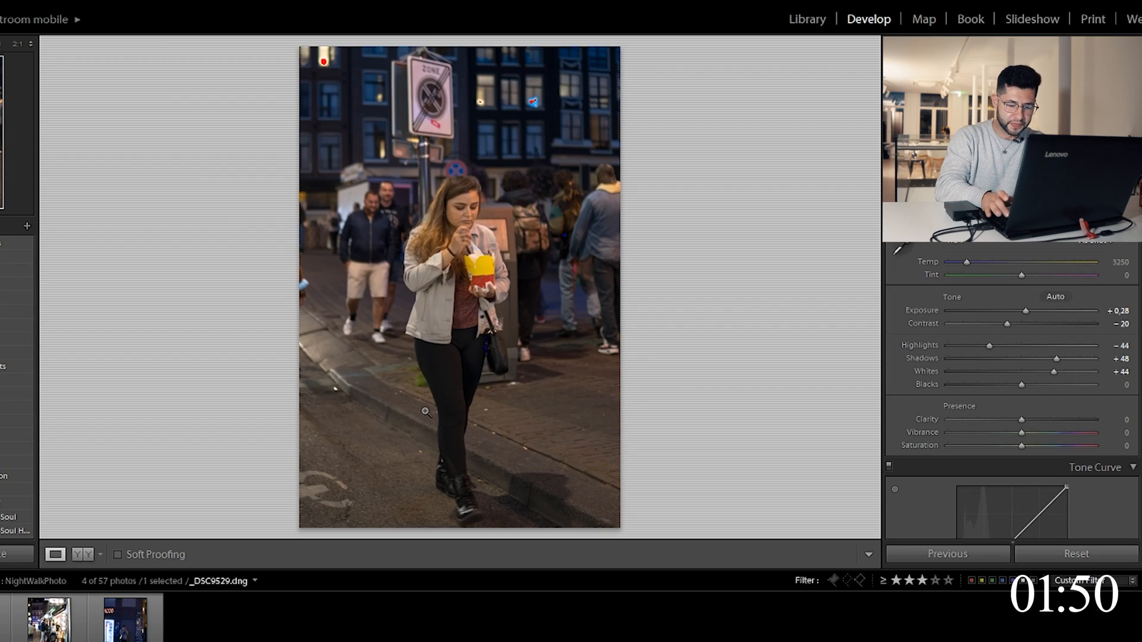
{"action": "key", "text": "backslash"}
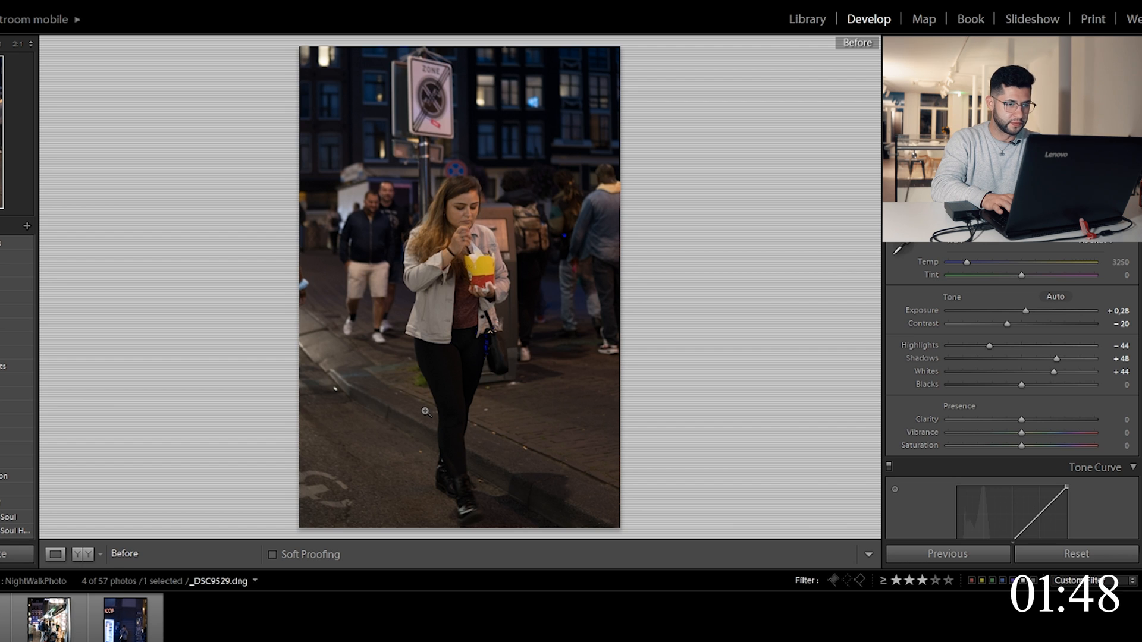
{"action": "key", "text": "backslash"}
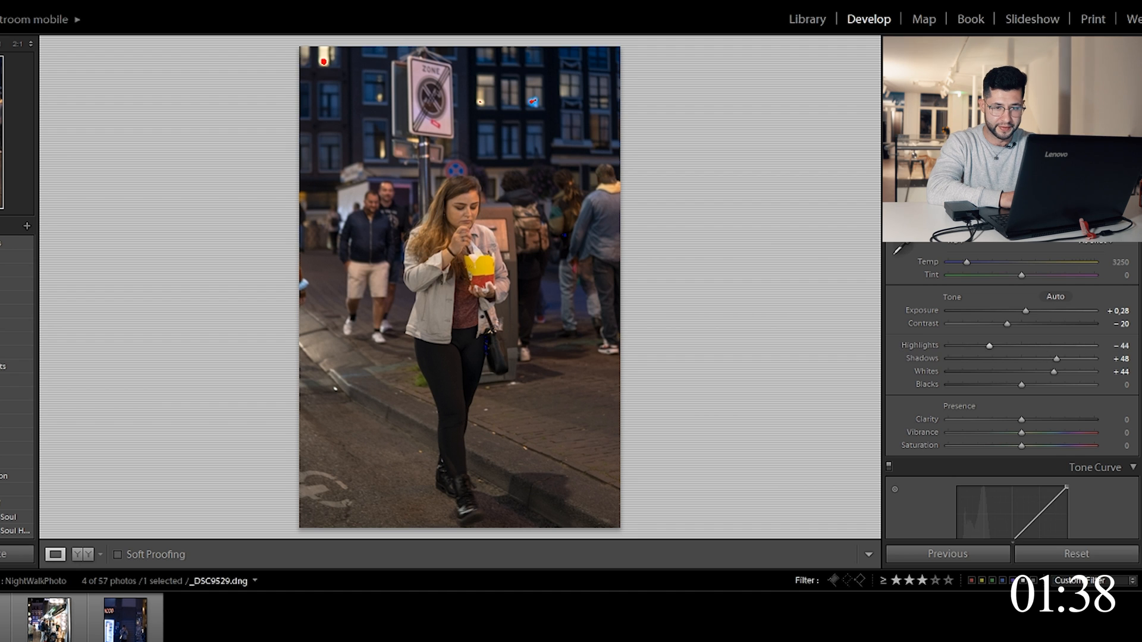
Reduce the photo's overall Saturation to -14.
{"action": "scroll", "coordinate": [1011, 387], "scroll_direction": "down", "scroll_amount": 3}
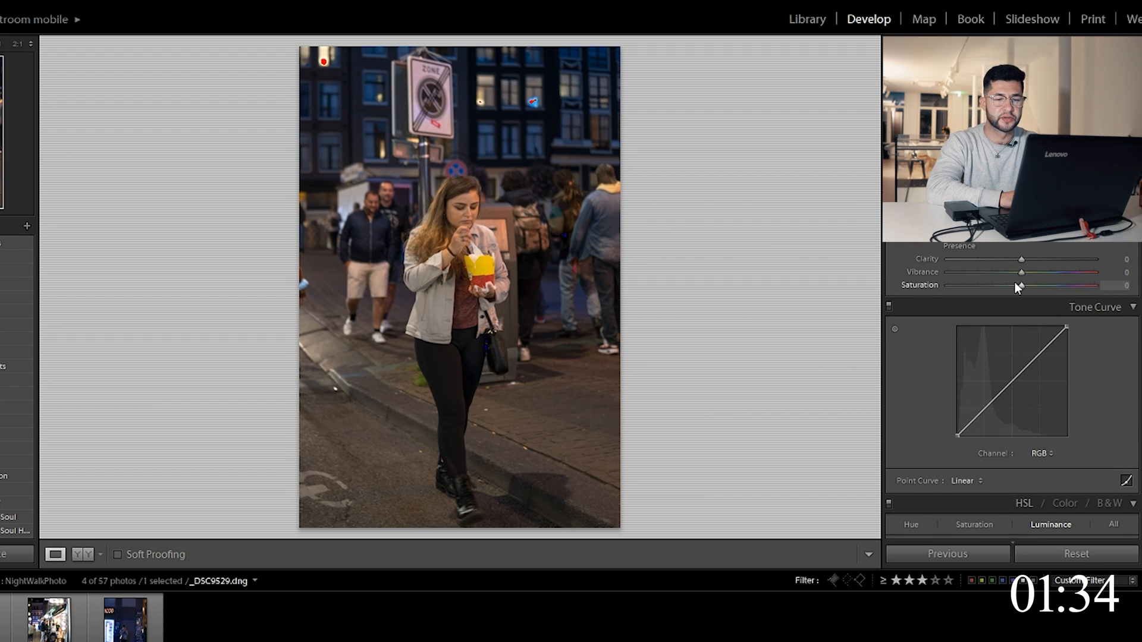
{"action": "left_click_drag", "start_coordinate": [1015, 283], "coordinate": [1010, 285]}
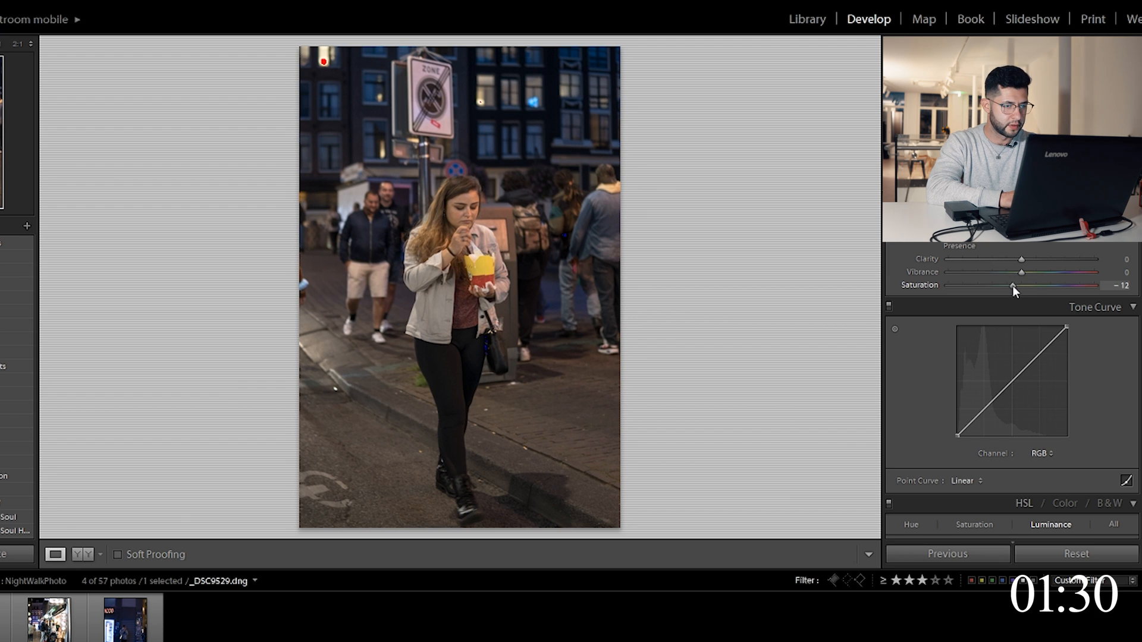
{"action": "left_click_drag", "start_coordinate": [1009, 286], "coordinate": [1012, 286]}
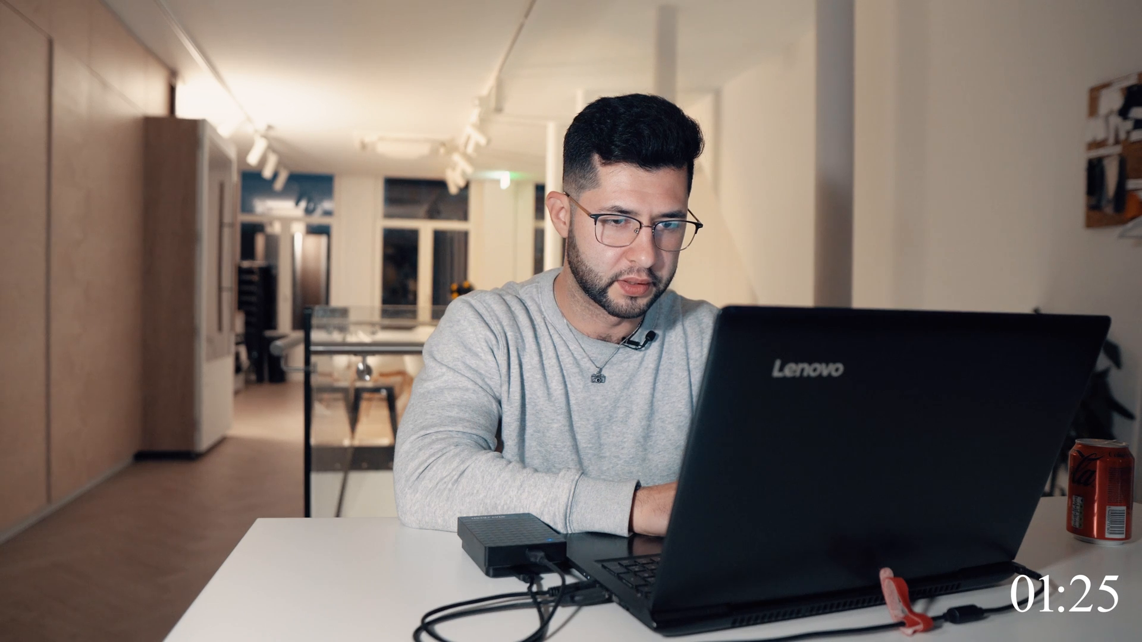
Add two anchor points to the lower half of the RGB tone curve and lift its black point slightly to fade the blacks.
{"action": "left_click", "coordinate": [1001, 393]}
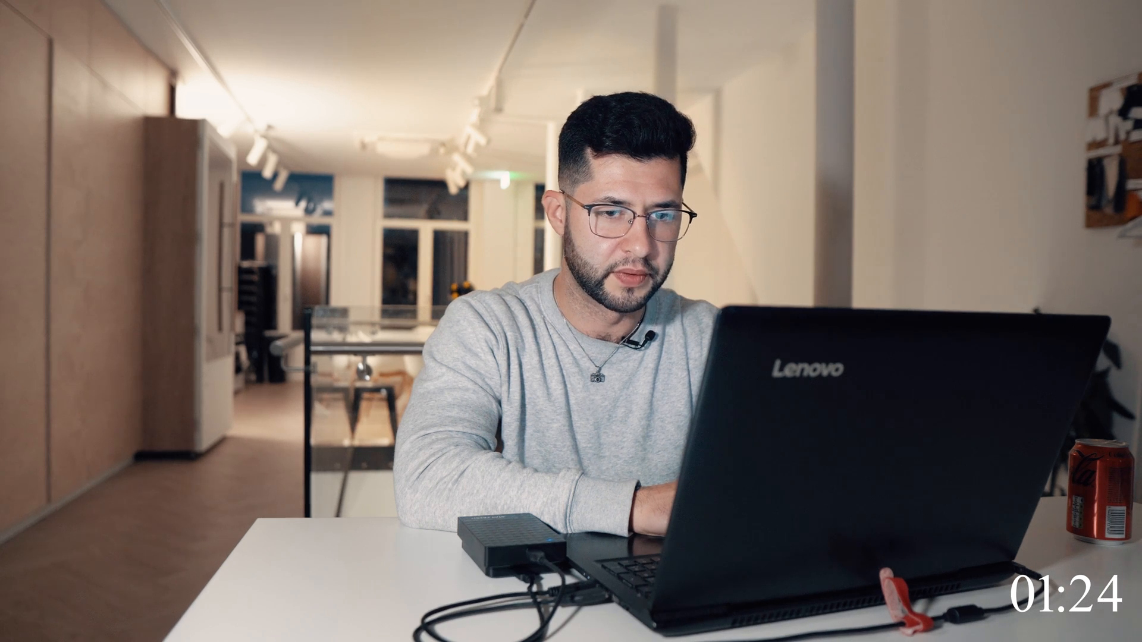
{"action": "left_click", "coordinate": [983, 410]}
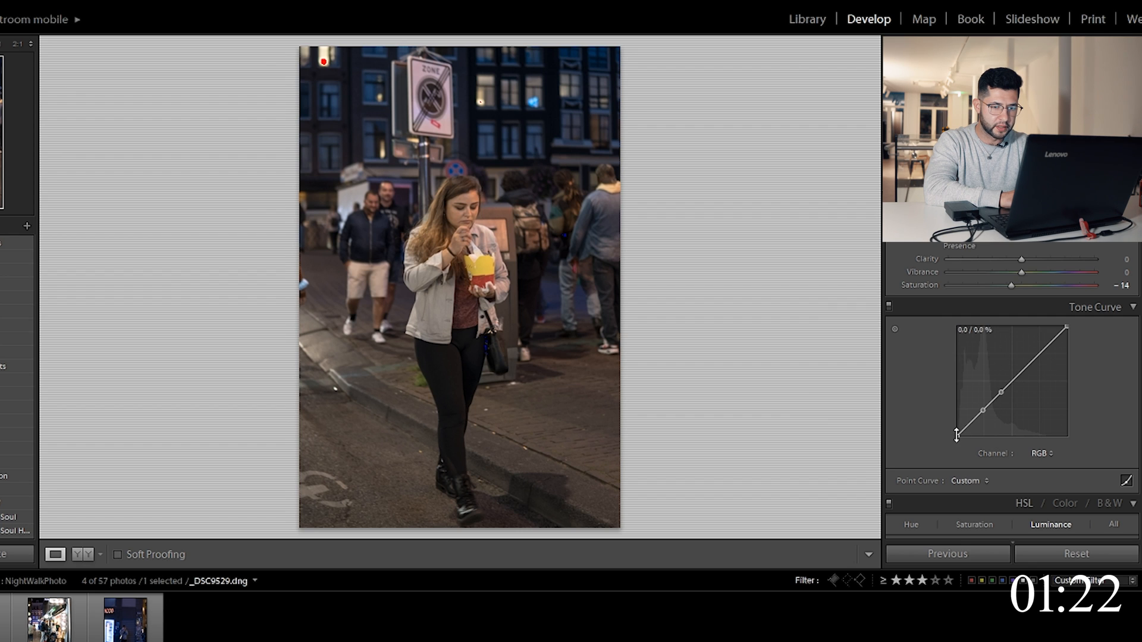
{"action": "left_click_drag", "start_coordinate": [957, 434], "coordinate": [957, 432]}
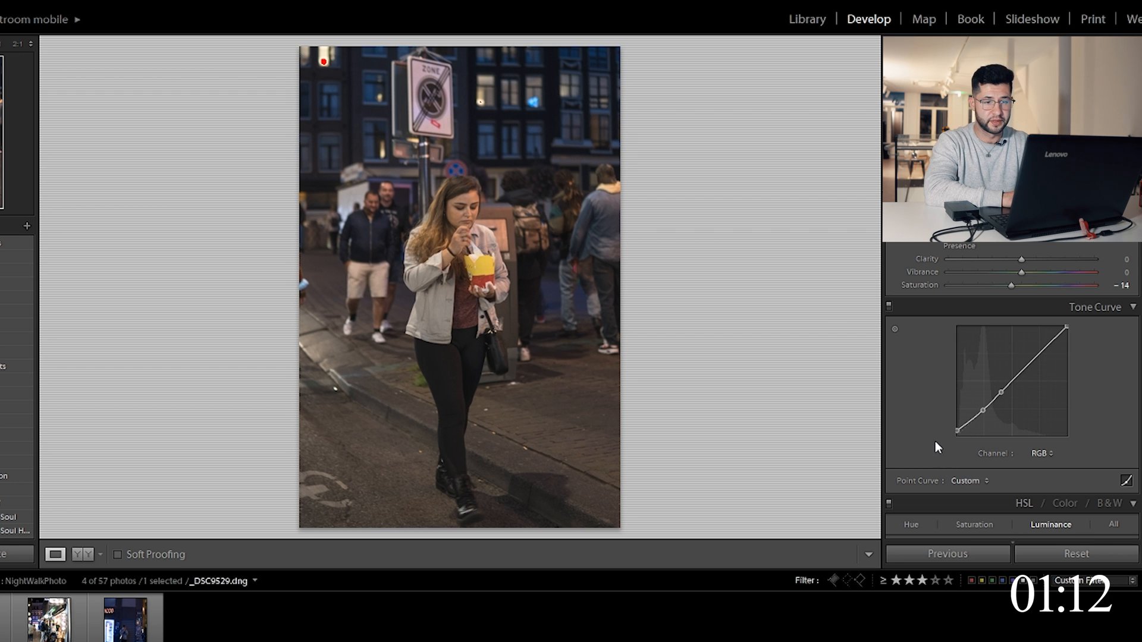
Set the HSL saturation to Red +15, Green -100, Aqua -30, Blue -31, Purple -100 and Magenta -100.
{"action": "scroll", "coordinate": [935, 441], "scroll_direction": "down", "scroll_amount": 5}
{"action": "scroll", "coordinate": [935, 441], "scroll_direction": "up", "scroll_amount": 3}
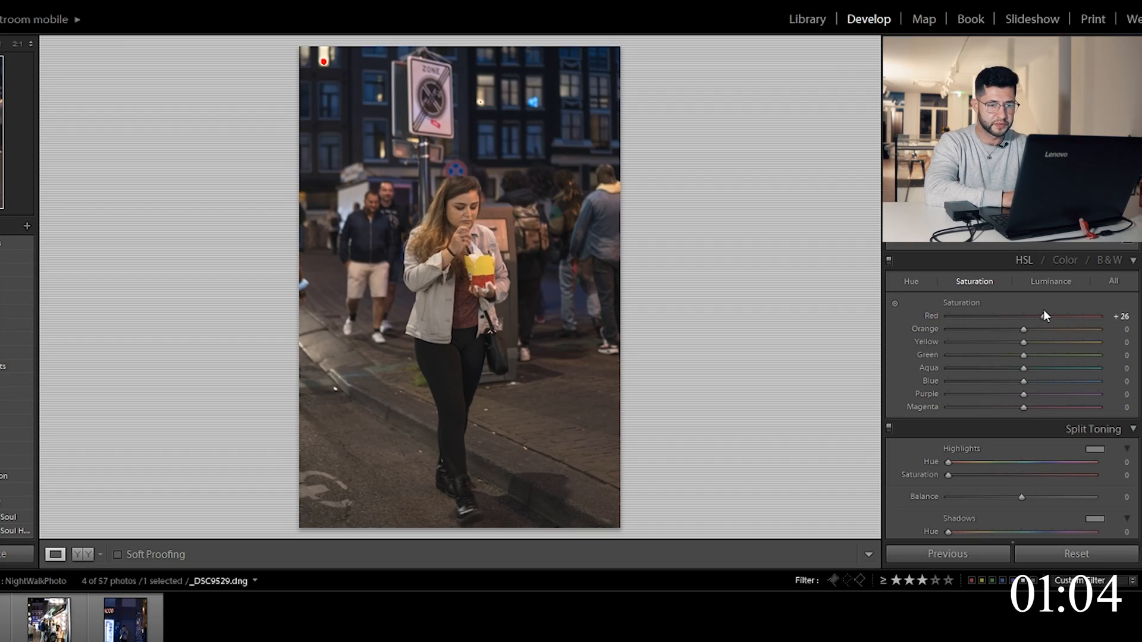
{"action": "left_click", "coordinate": [1035, 315]}
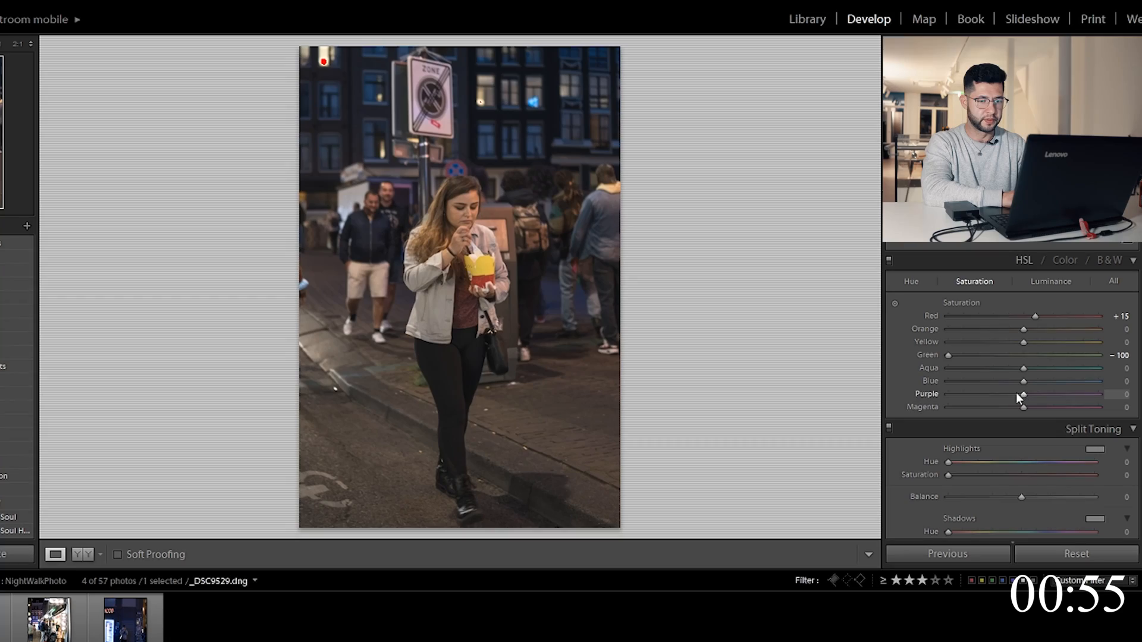
{"action": "left_click_drag", "start_coordinate": [1016, 392], "coordinate": [941, 408]}
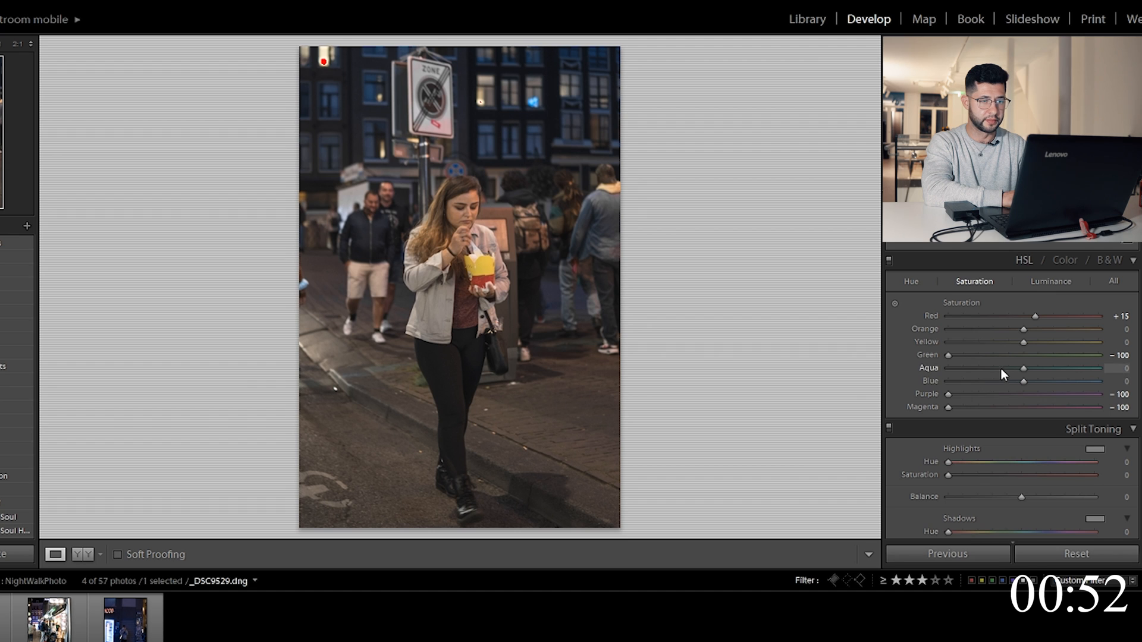
{"action": "left_click", "coordinate": [1001, 367]}
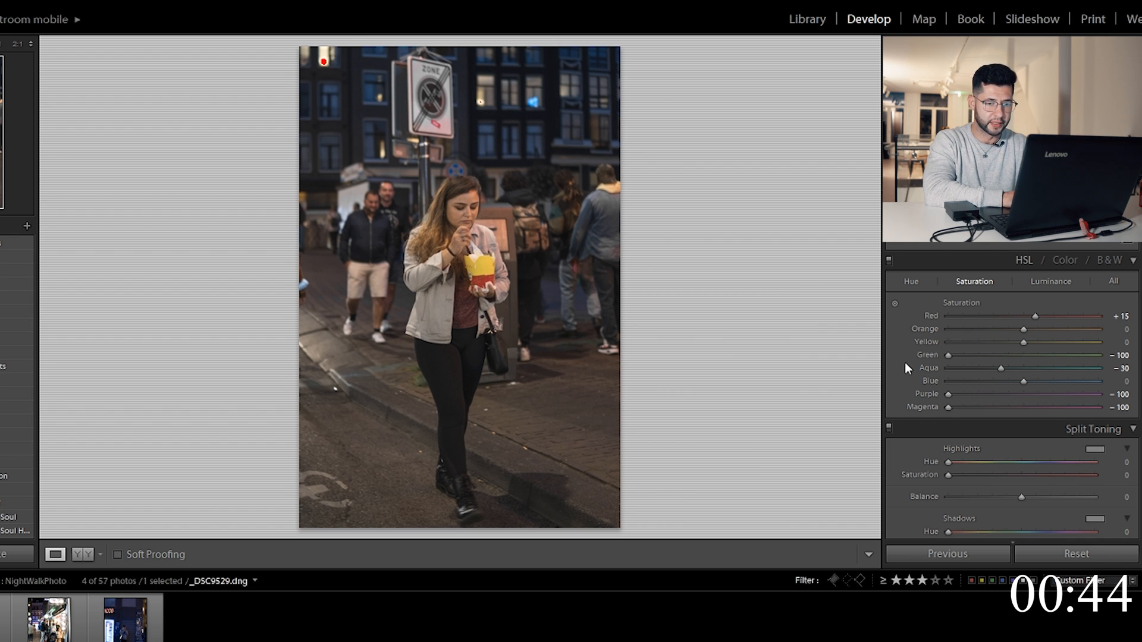
{"action": "left_click_drag", "start_coordinate": [1007, 381], "coordinate": [1001, 381]}
Split-tone the highlights with Hue 49 and Saturation 14, comparing the result with the unedited photo.
{"action": "scroll", "coordinate": [917, 465], "scroll_direction": "down", "scroll_amount": 1}
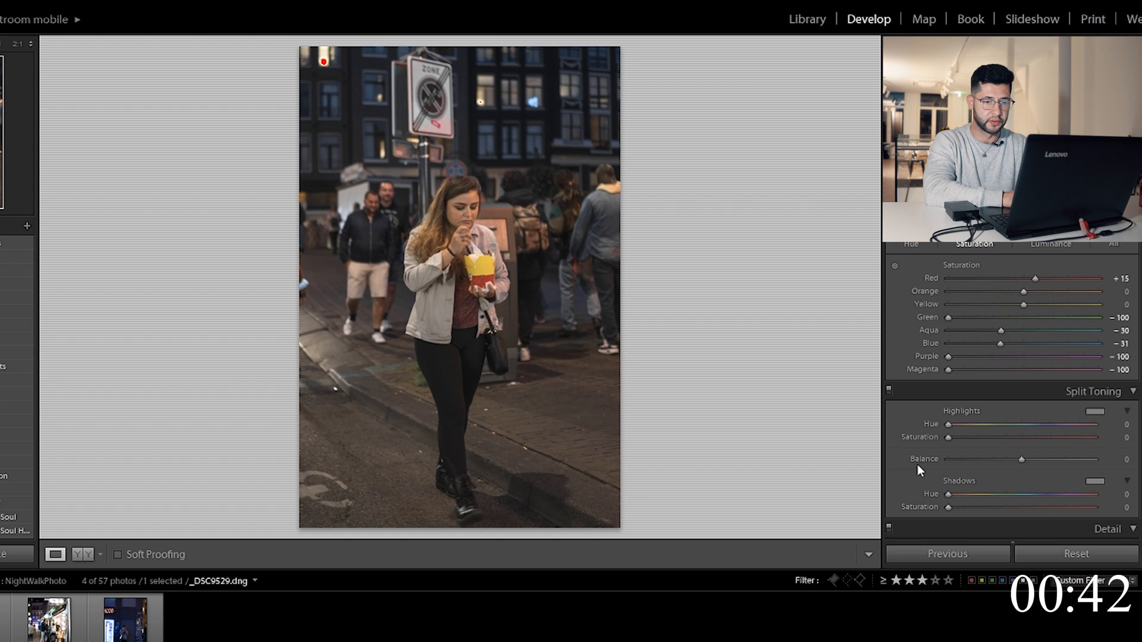
{"action": "scroll", "coordinate": [917, 465], "scroll_direction": "down", "scroll_amount": 2}
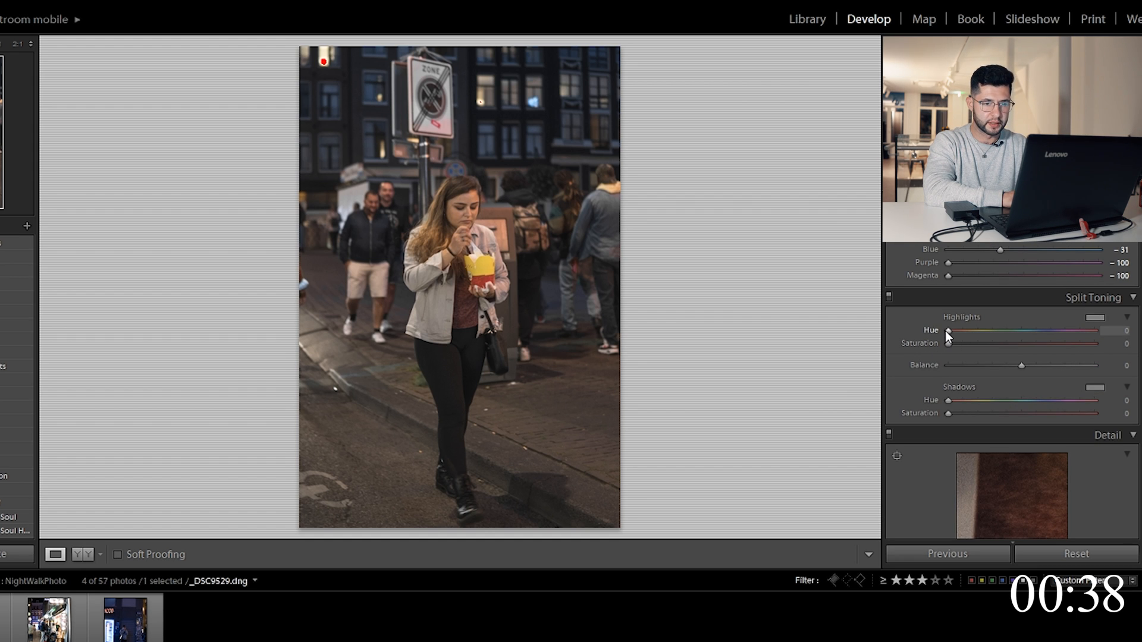
{"action": "left_click_drag", "start_coordinate": [946, 330], "coordinate": [968, 334]}
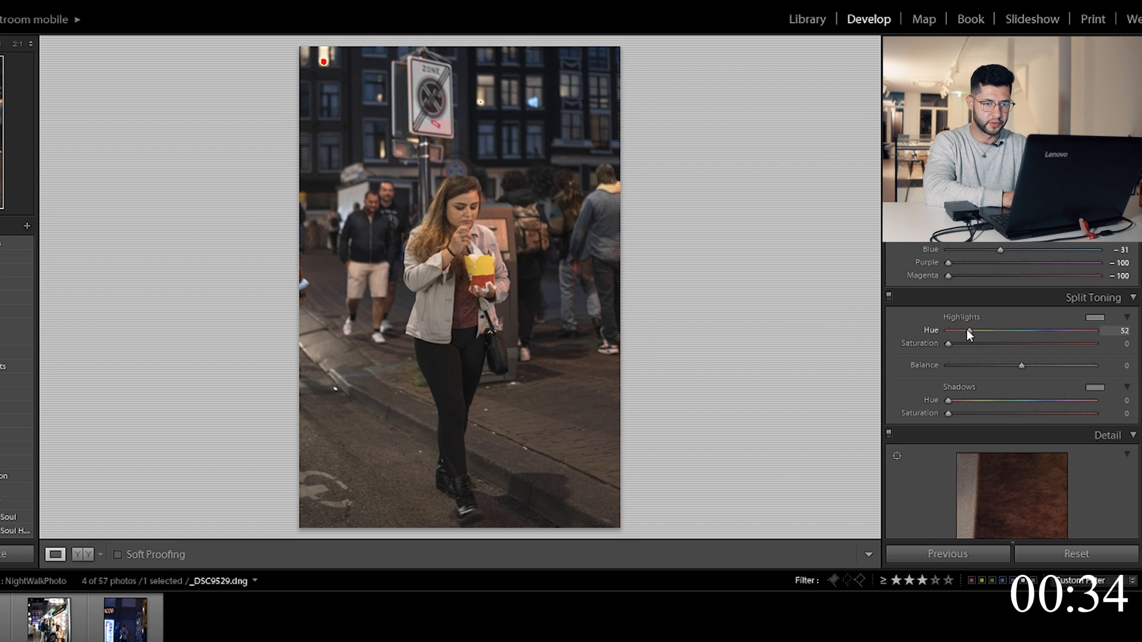
{"action": "left_click_drag", "start_coordinate": [963, 344], "coordinate": [972, 344]}
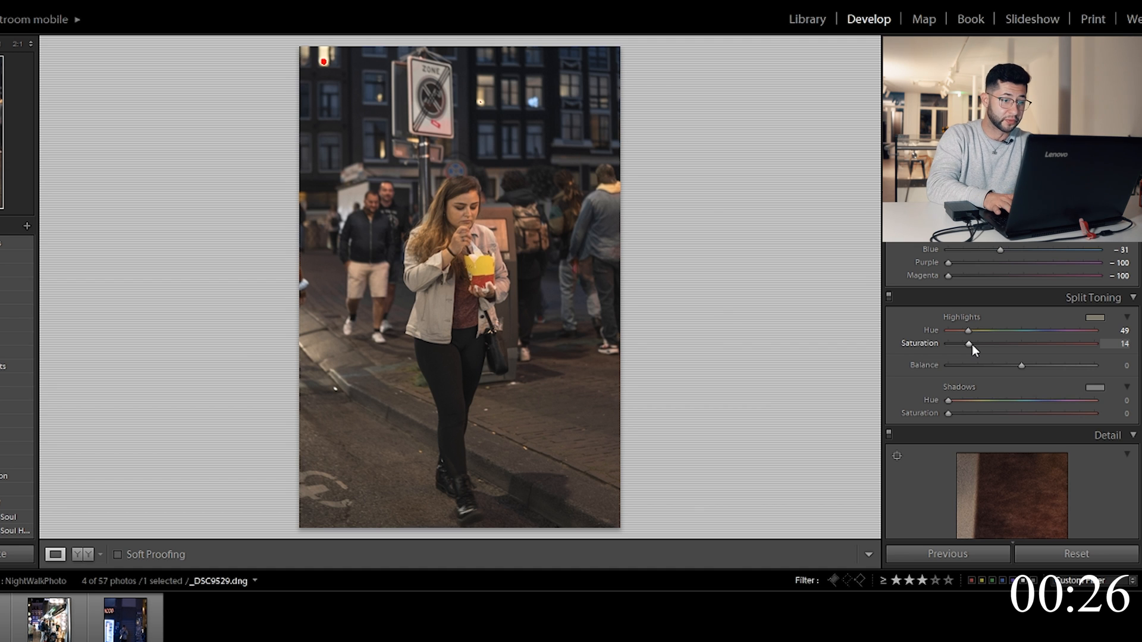
{"action": "key", "text": "backslash"}
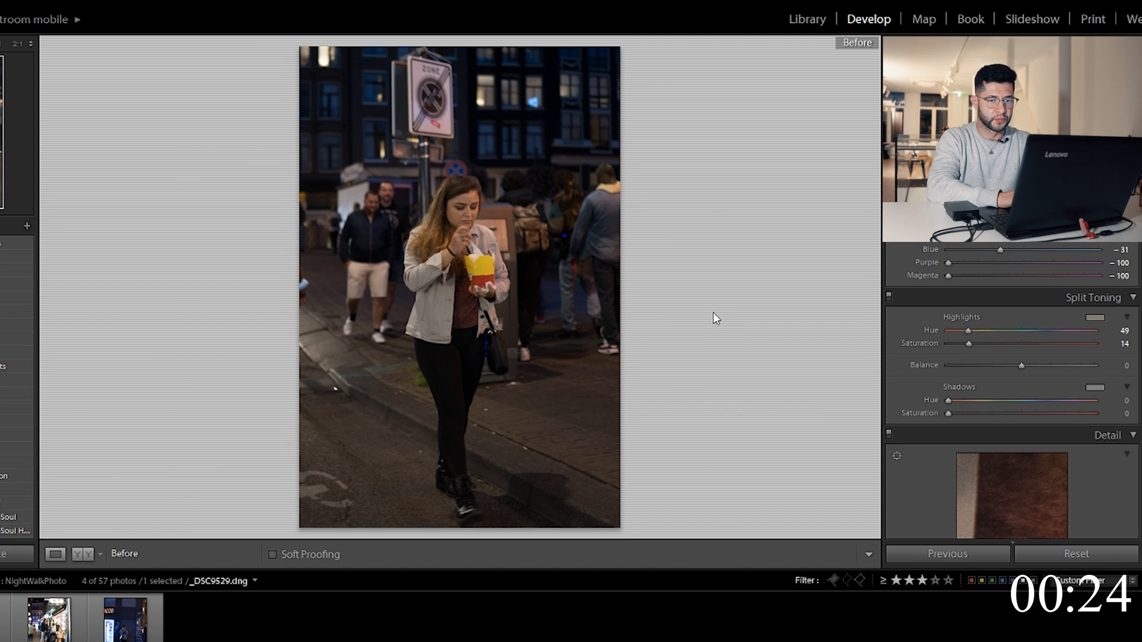
{"action": "key", "text": "backslash"}
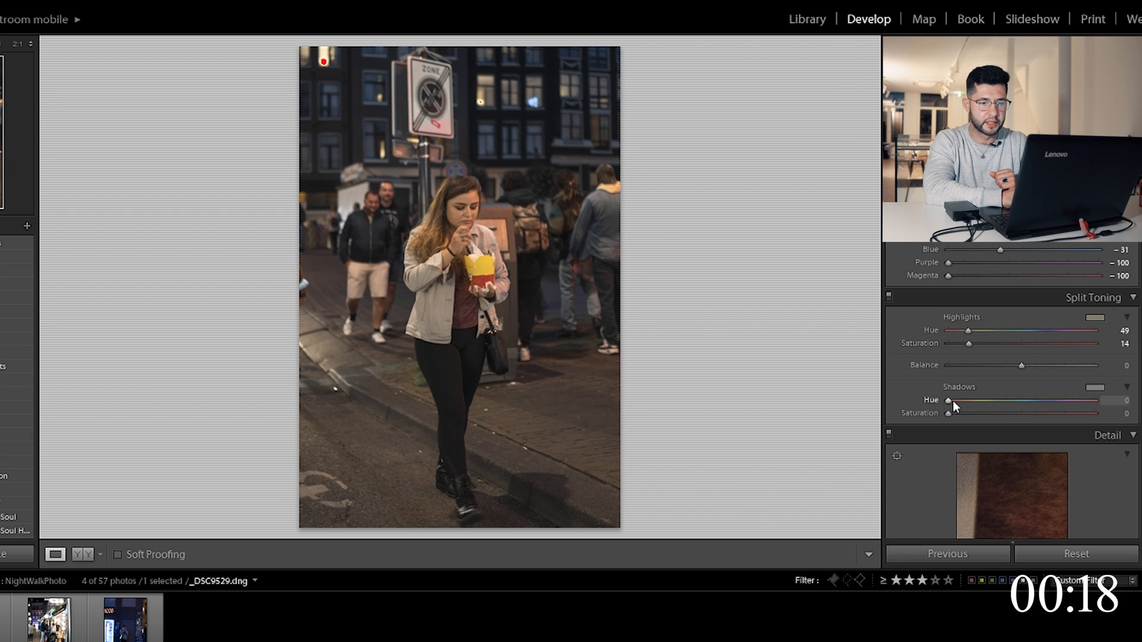
Split-tone the shadows with Hue 246 and raise their saturation slightly.
{"action": "left_click_drag", "start_coordinate": [954, 401], "coordinate": [1047, 401]}
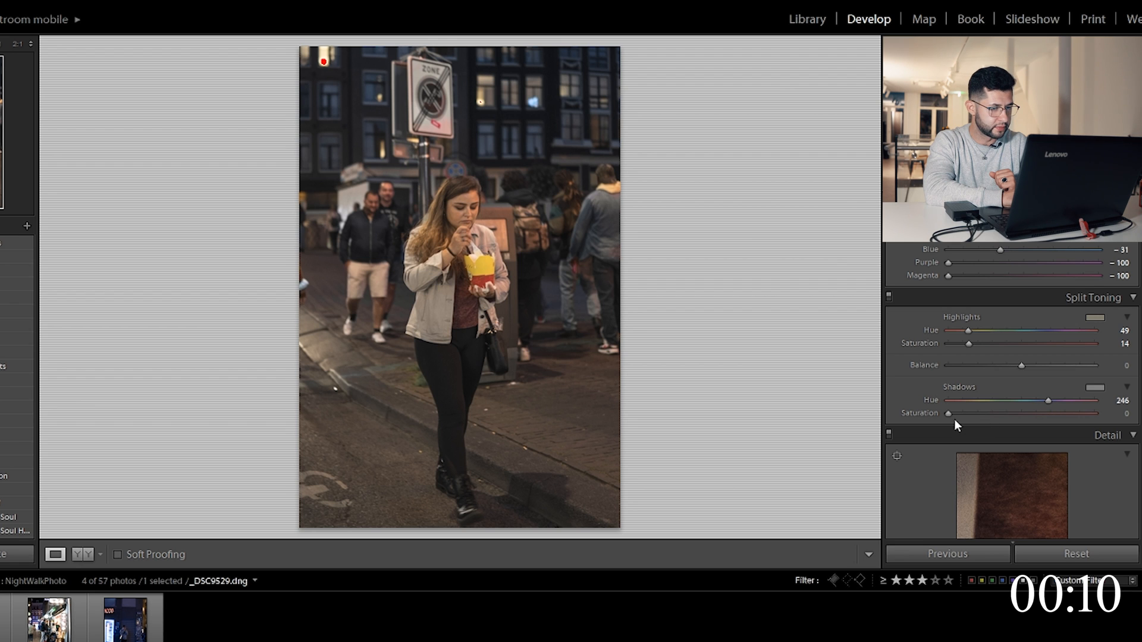
{"action": "left_click_drag", "start_coordinate": [948, 415], "coordinate": [969, 417]}
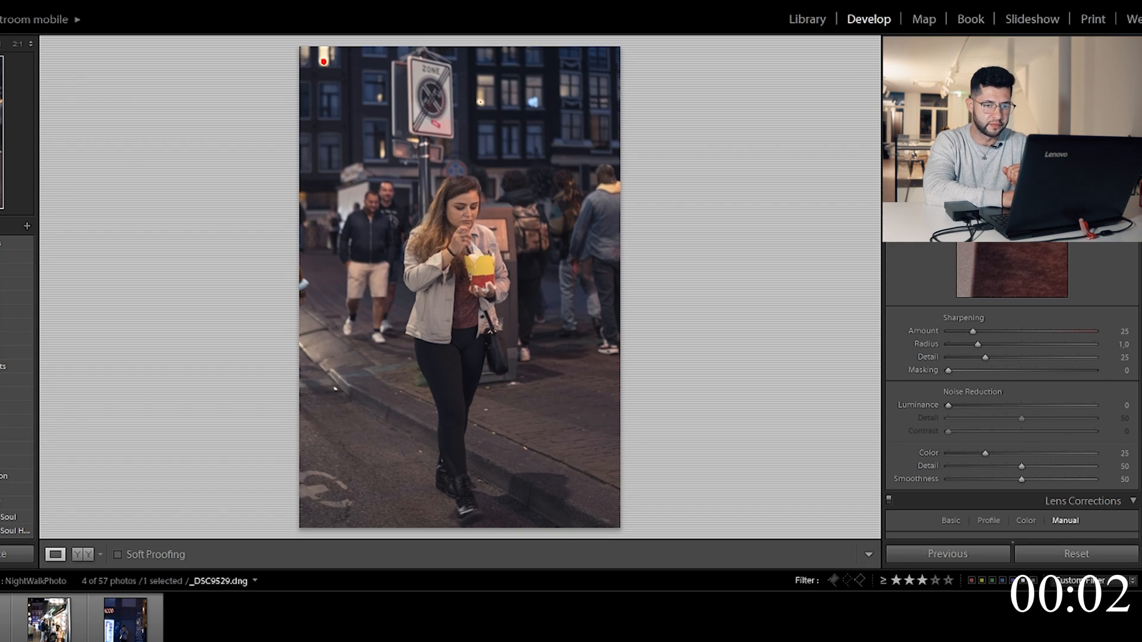
Set the manual lens correction Distortion to +10 and constrain the crop to remove the blank edges.
{"action": "scroll", "coordinate": [1027, 373], "scroll_direction": "down", "scroll_amount": 5}
{"action": "left_click_drag", "start_coordinate": [1022, 361], "coordinate": [1030, 362]}
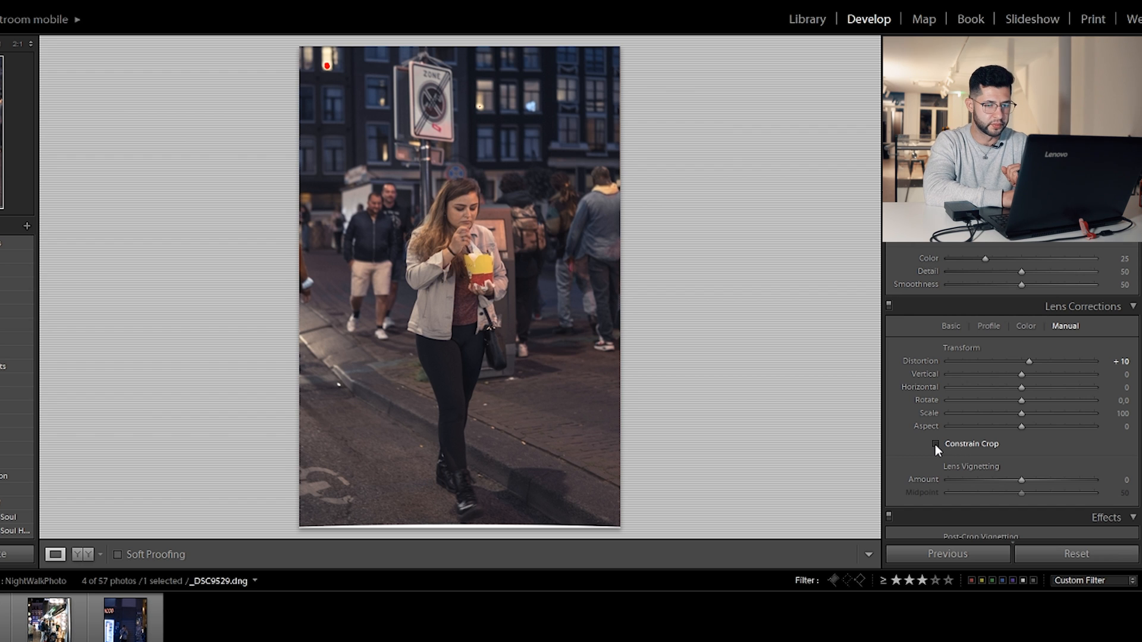
{"action": "left_click", "coordinate": [935, 444]}
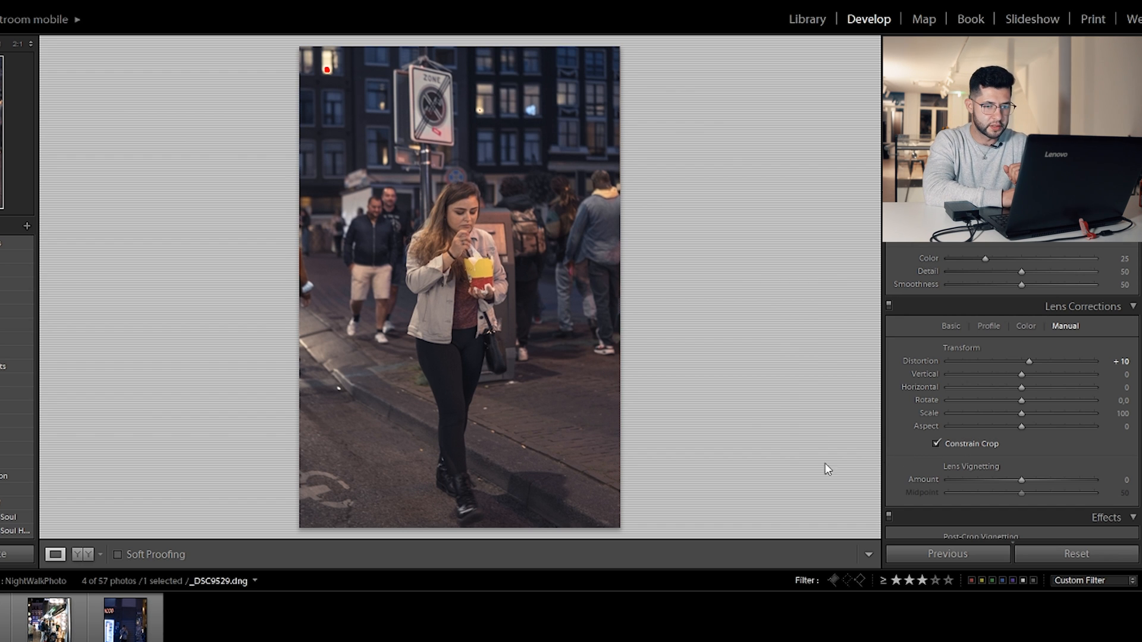
{"action": "left_click", "coordinate": [1021, 388]}
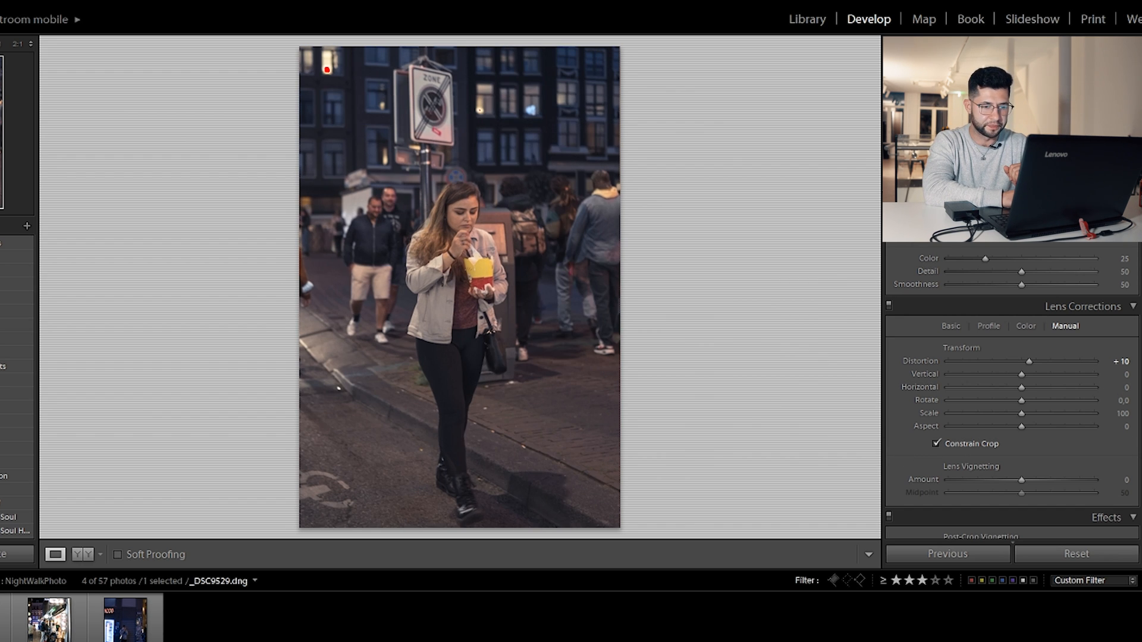
Add a Highlight Priority post-crop vignette with Amount -21, Midpoint 60, Roundness +32 and Feather 61.
{"action": "scroll", "coordinate": [1012, 395], "scroll_direction": "down", "scroll_amount": 5}
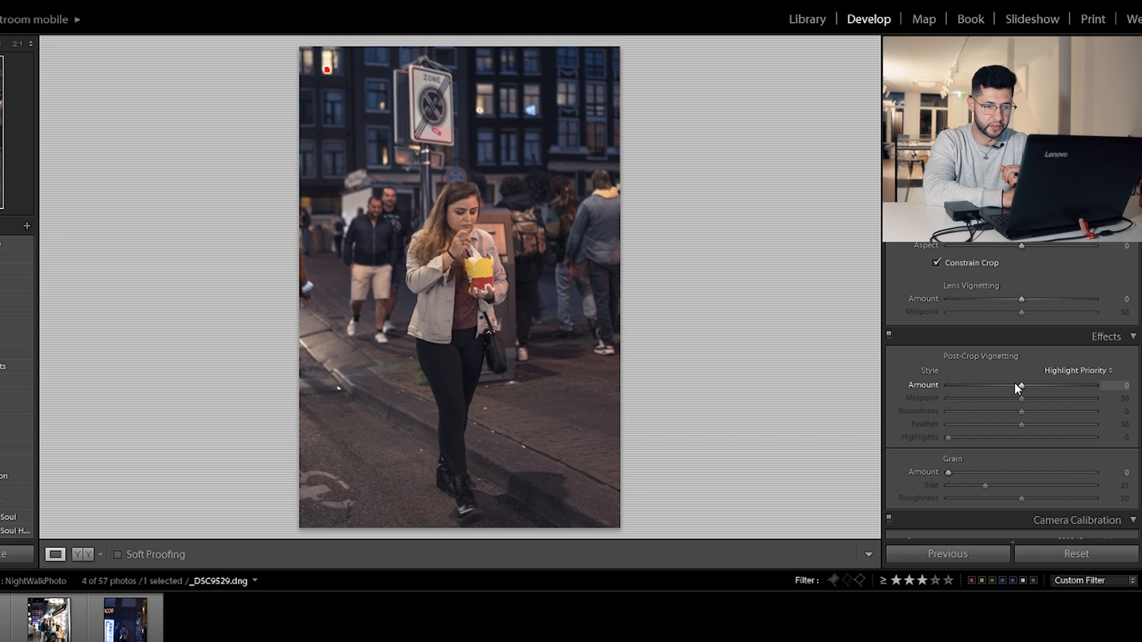
{"action": "left_click_drag", "start_coordinate": [1012, 384], "coordinate": [1007, 384]}
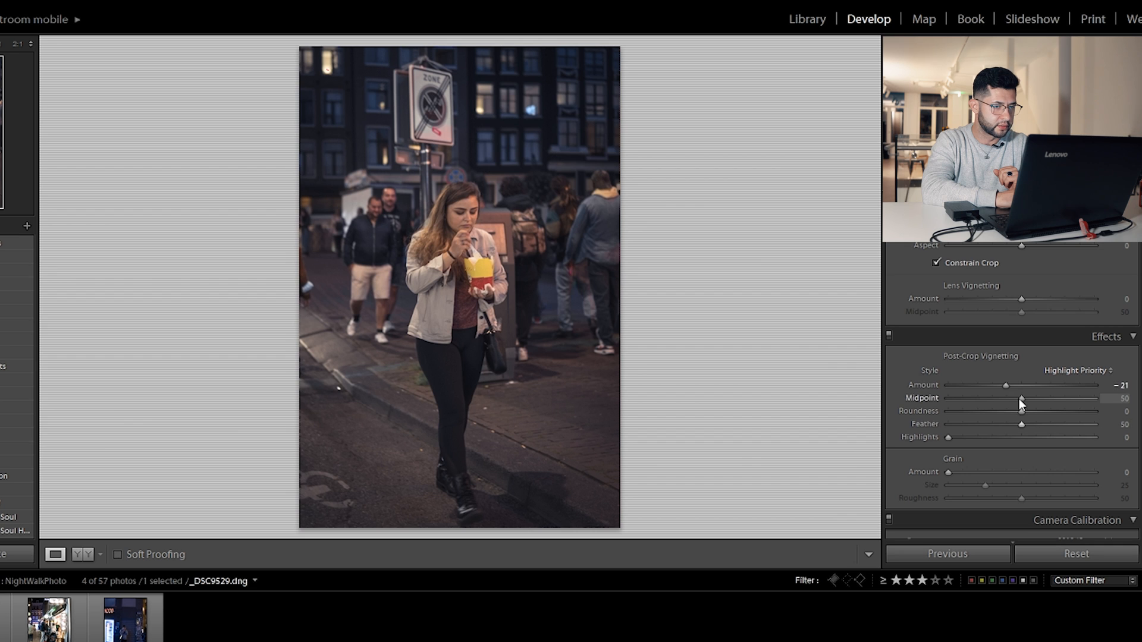
{"action": "left_click_drag", "start_coordinate": [1022, 398], "coordinate": [1040, 398]}
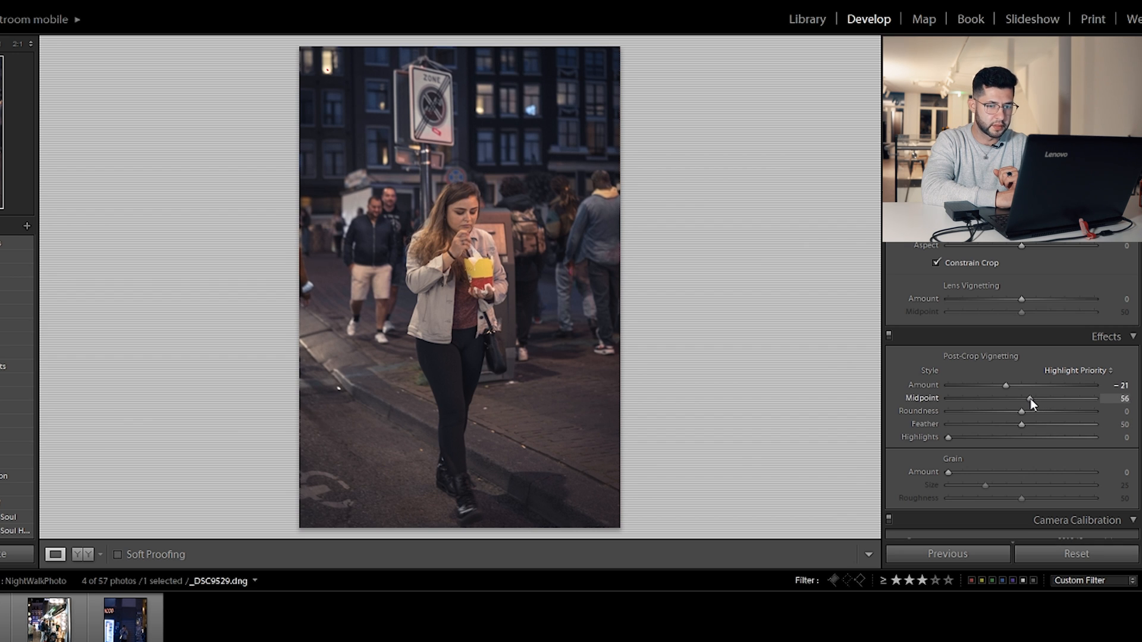
{"action": "left_click", "coordinate": [1045, 411]}
{"action": "left_click", "coordinate": [1037, 424]}
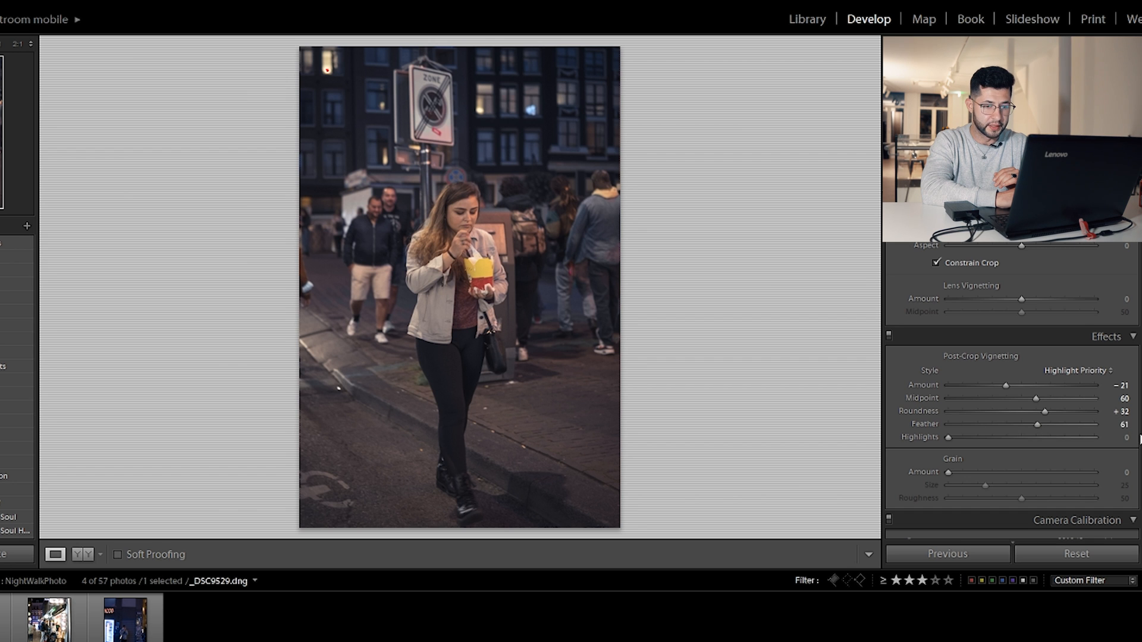
Add film grain with an Amount of 30, judging its texture close up on the woman's face.
{"action": "scroll", "coordinate": [971, 367], "scroll_direction": "down", "scroll_amount": 3}
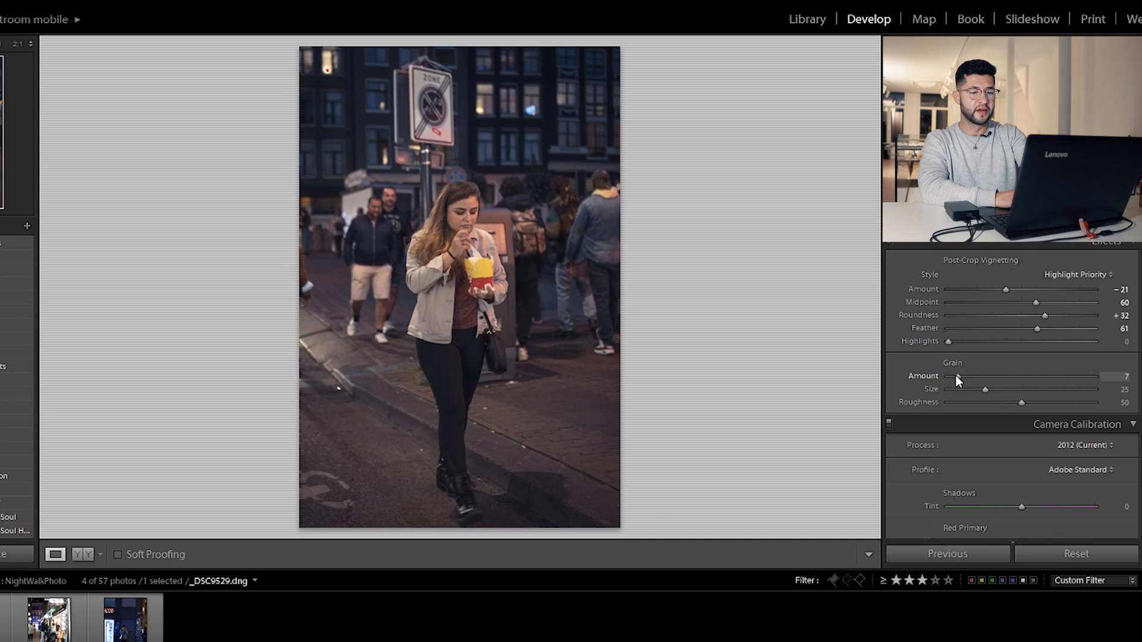
{"action": "left_click_drag", "start_coordinate": [955, 375], "coordinate": [982, 376]}
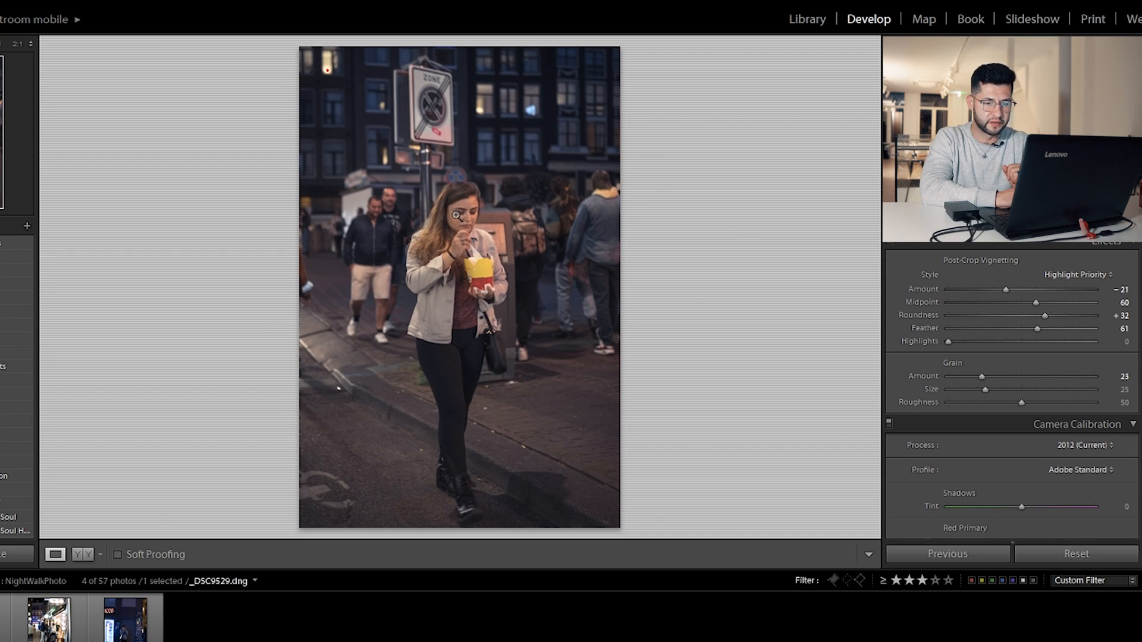
{"action": "left_click", "coordinate": [456, 216]}
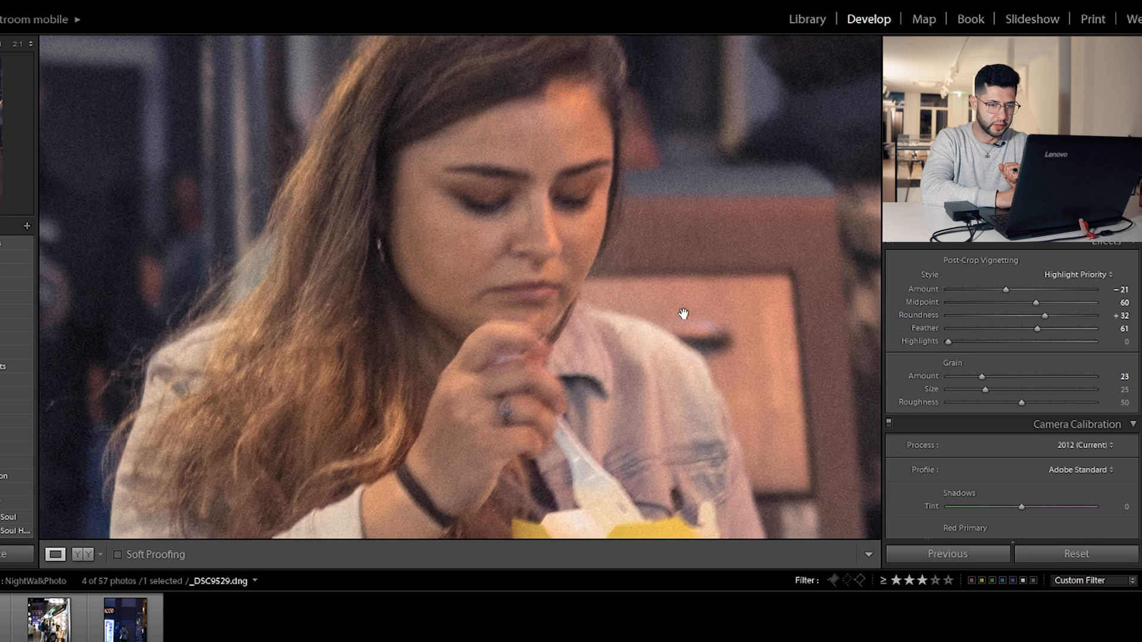
{"action": "double_click", "coordinate": [912, 374]}
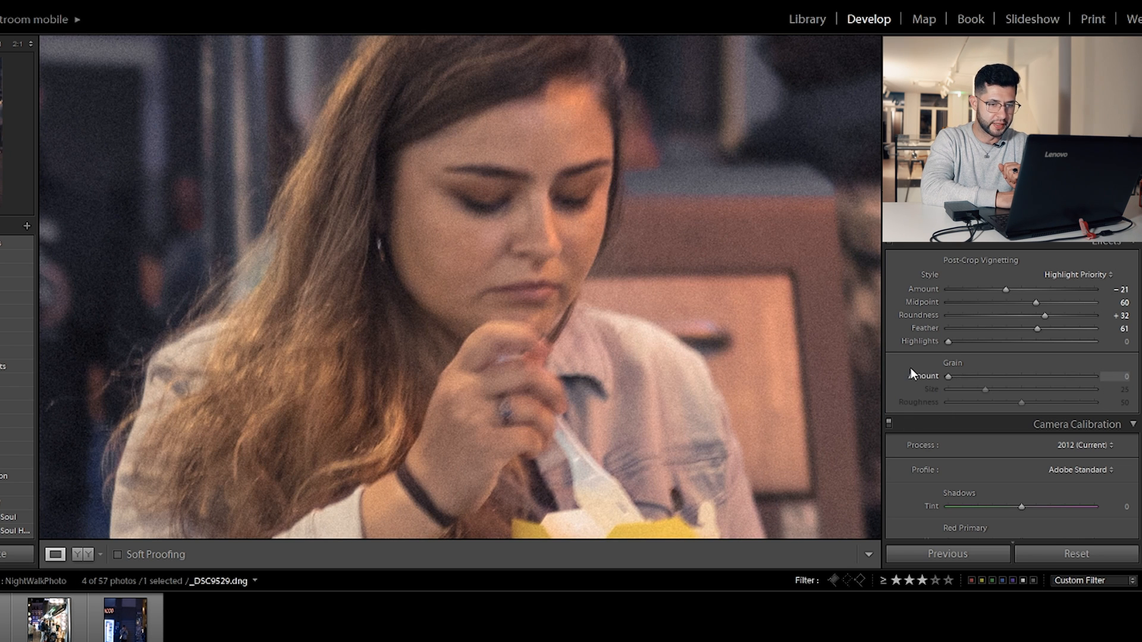
{"action": "left_click_drag", "start_coordinate": [954, 375], "coordinate": [993, 377]}
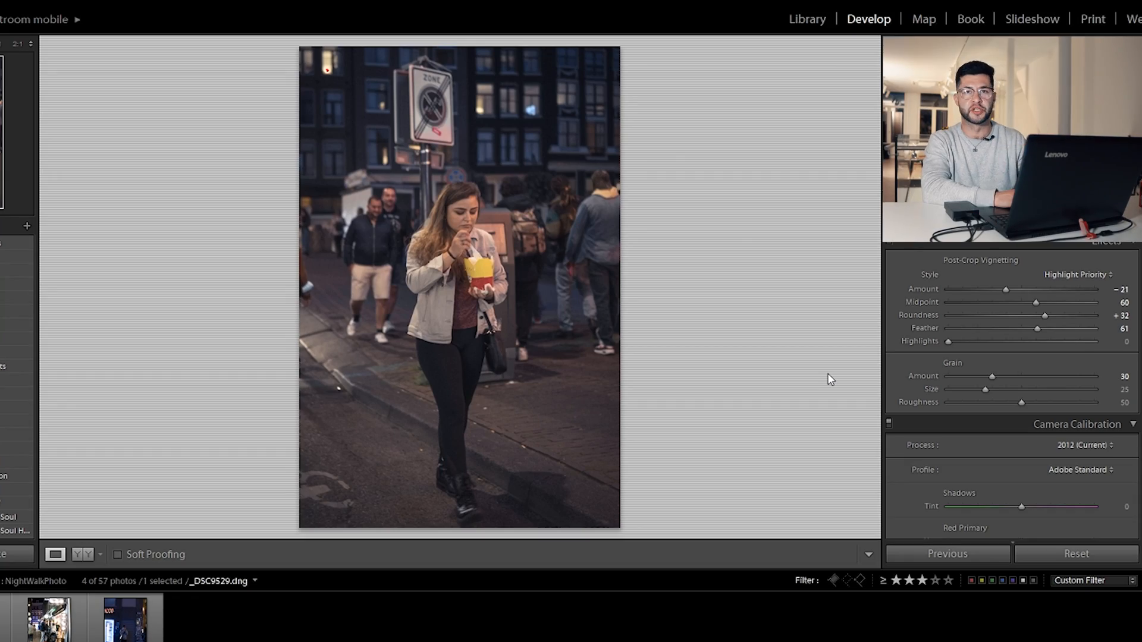
Set the camera calibration to Red Primary Hue +58 and Saturation +39, Green Primary Hue +100 and Blue Primary Hue -100.
{"action": "scroll", "coordinate": [904, 484], "scroll_direction": "down", "scroll_amount": 3}
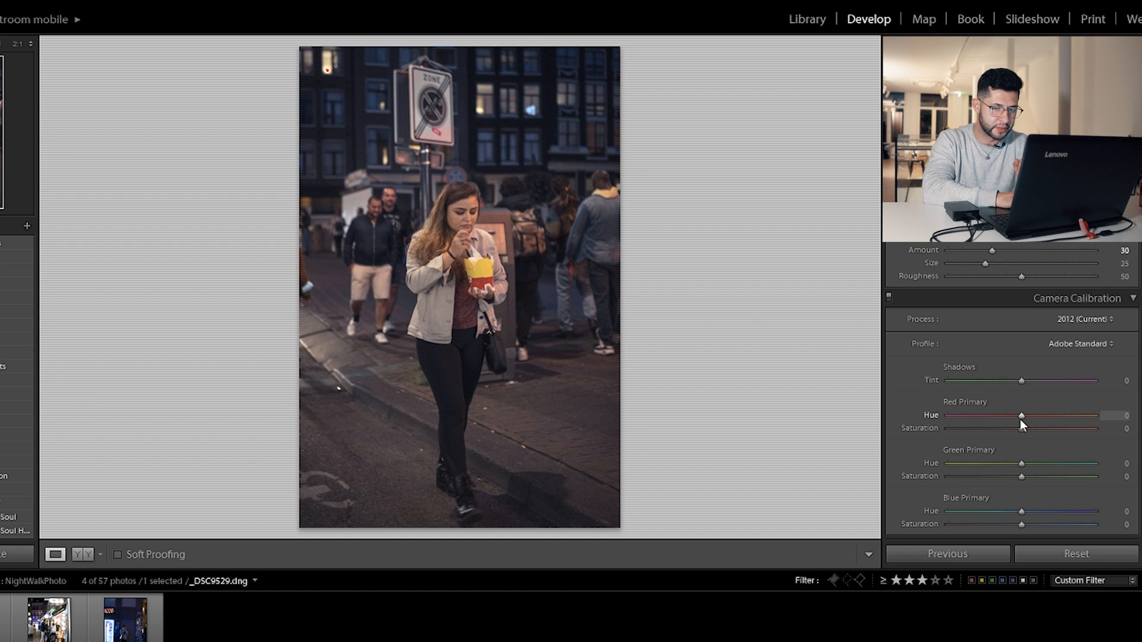
{"action": "left_click_drag", "start_coordinate": [1024, 417], "coordinate": [1062, 414]}
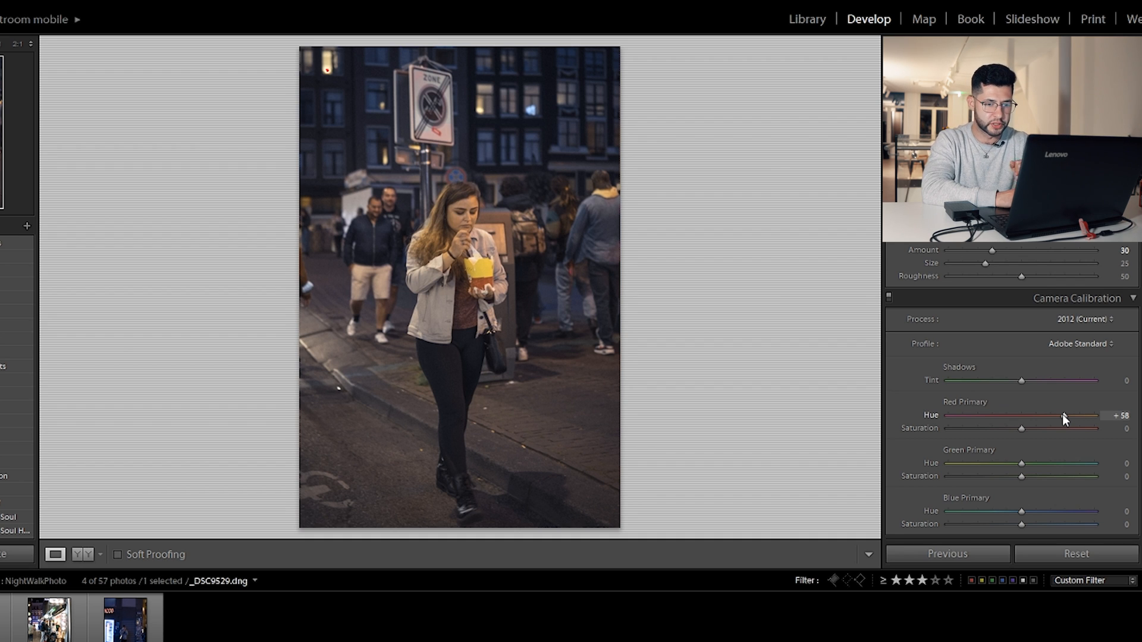
{"action": "left_click_drag", "start_coordinate": [1023, 428], "coordinate": [1044, 427]}
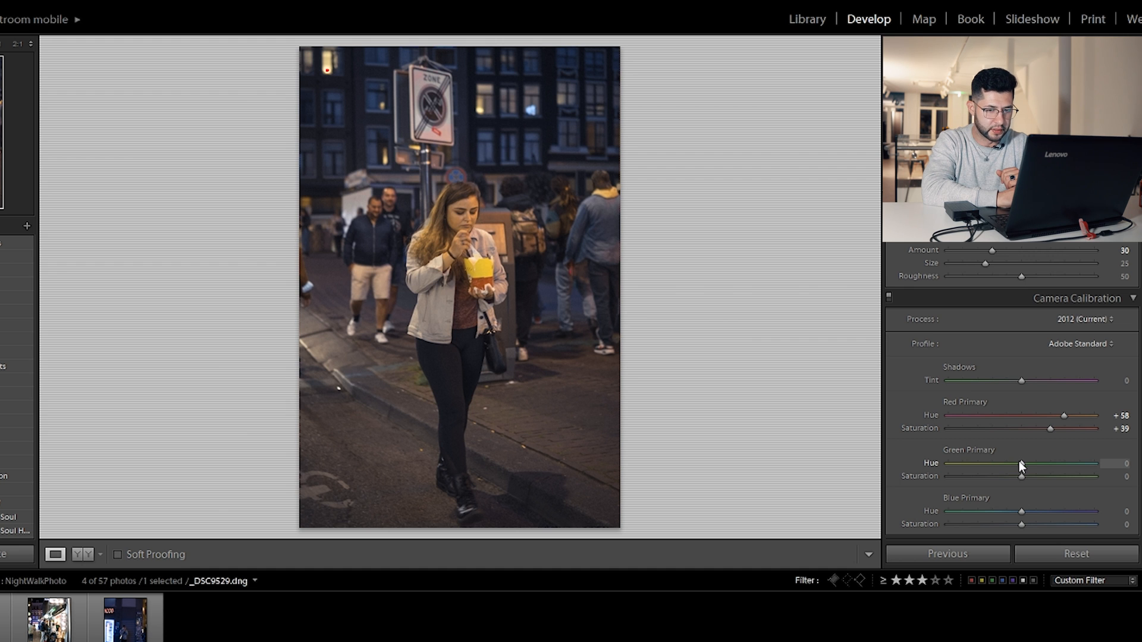
{"action": "left_click_drag", "start_coordinate": [1021, 464], "coordinate": [1116, 465]}
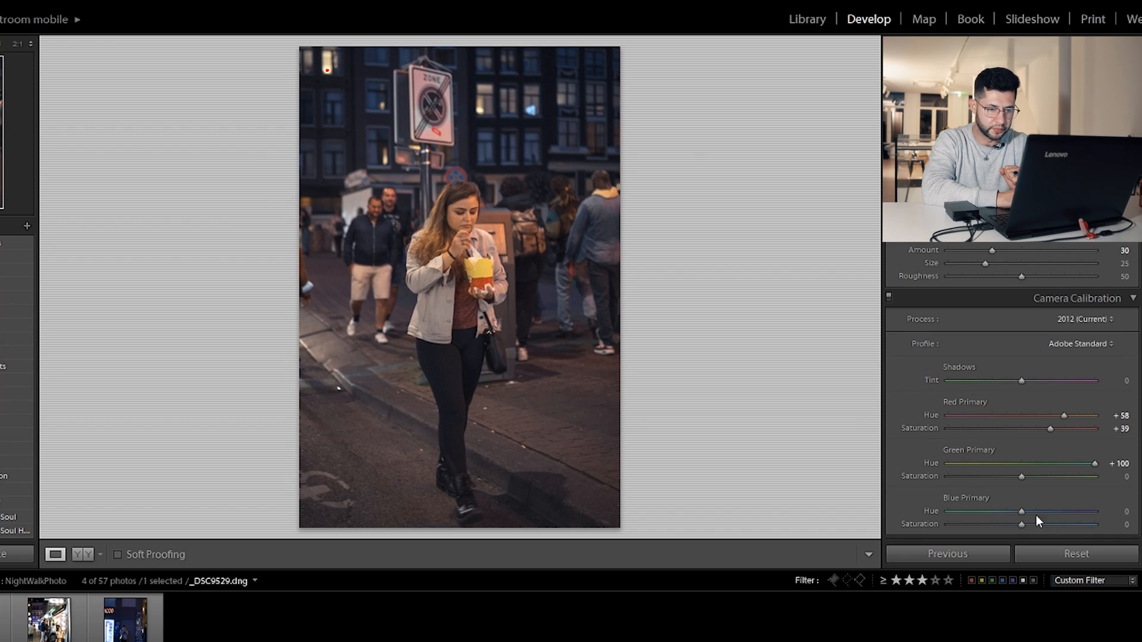
{"action": "left_click_drag", "start_coordinate": [1016, 511], "coordinate": [922, 501]}
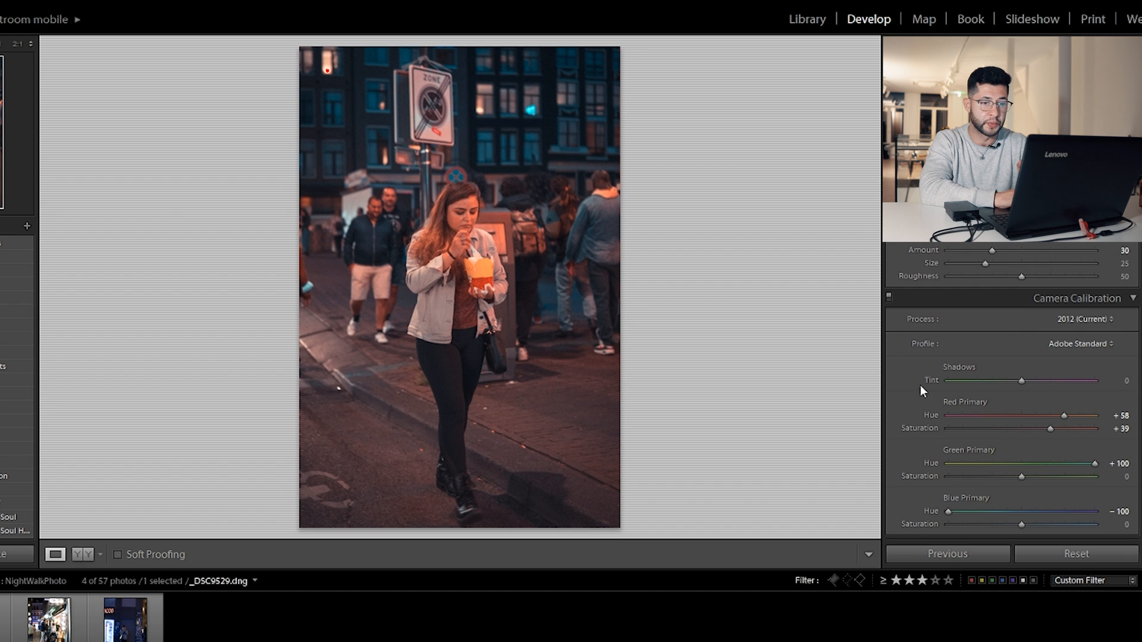
Set the HSL hue to Red +40, Aqua +42 and Blue +49, and compare the result with the unedited photo.
{"action": "scroll", "coordinate": [920, 384], "scroll_direction": "up", "scroll_amount": 5}
{"action": "scroll", "coordinate": [919, 384], "scroll_direction": "up", "scroll_amount": 10}
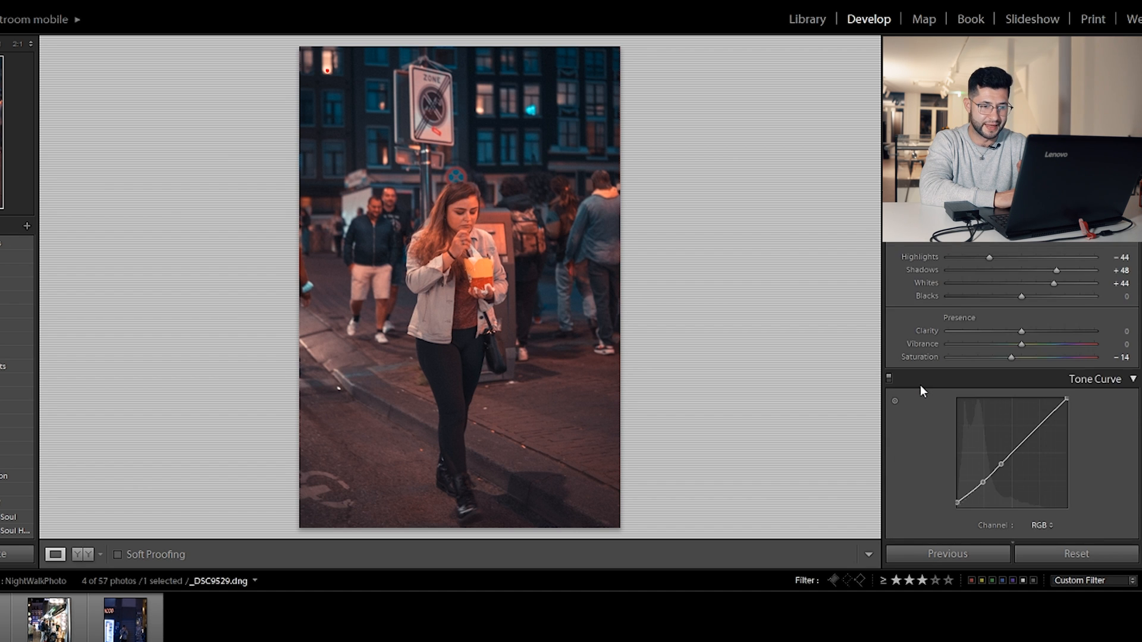
{"action": "scroll", "coordinate": [920, 384], "scroll_direction": "down", "scroll_amount": 3}
{"action": "scroll", "coordinate": [920, 384], "scroll_direction": "down", "scroll_amount": 3}
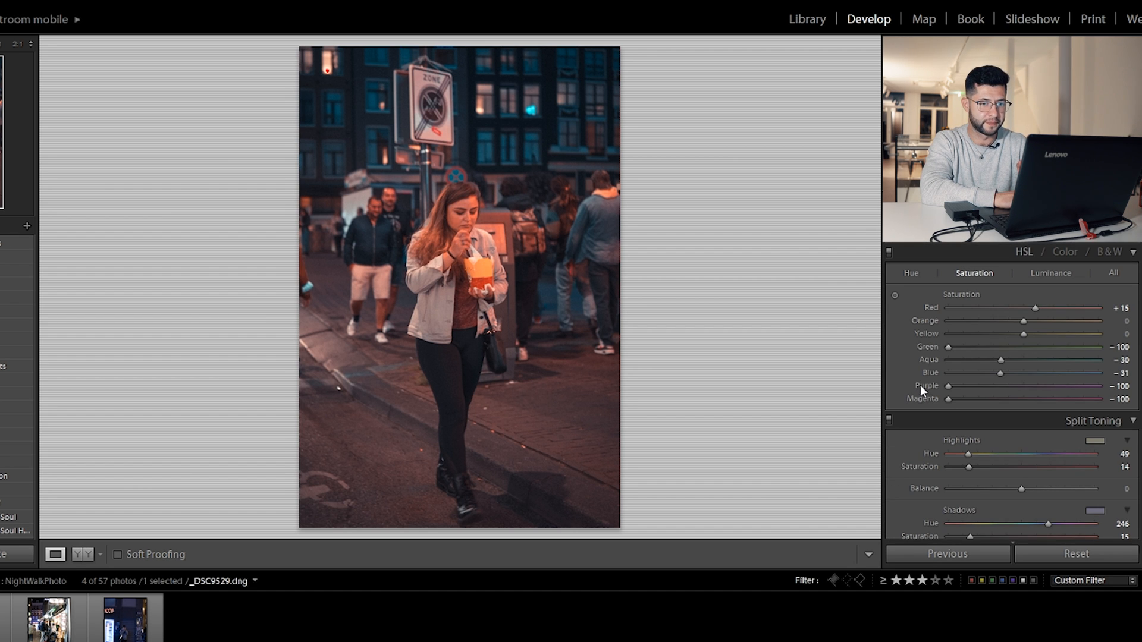
{"action": "left_click", "coordinate": [919, 271]}
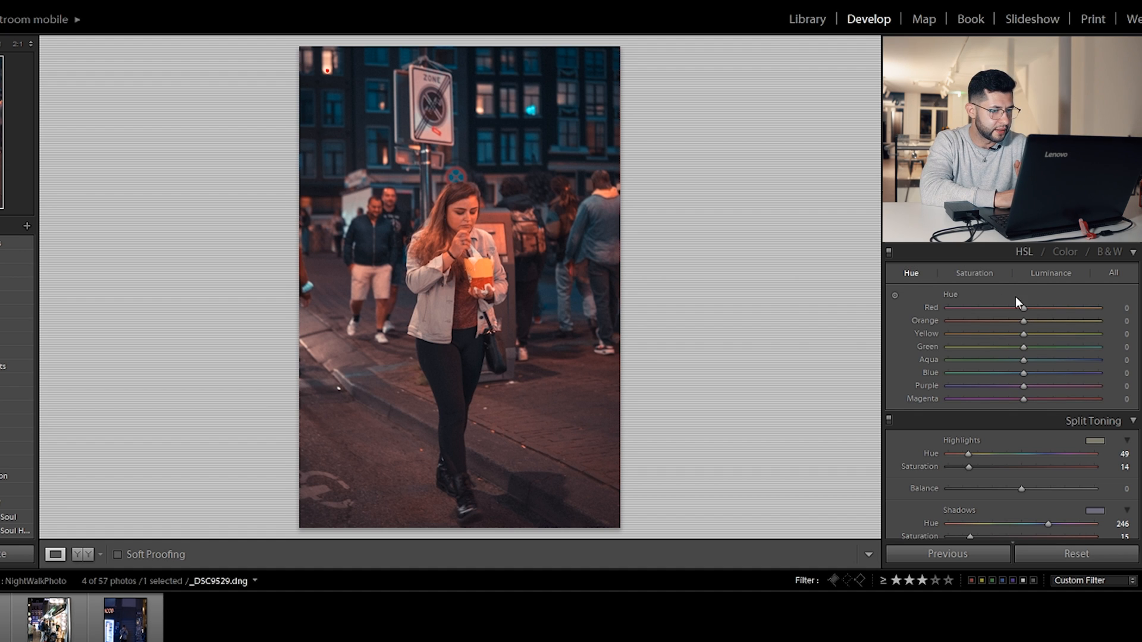
{"action": "left_click_drag", "start_coordinate": [1028, 307], "coordinate": [1058, 309]}
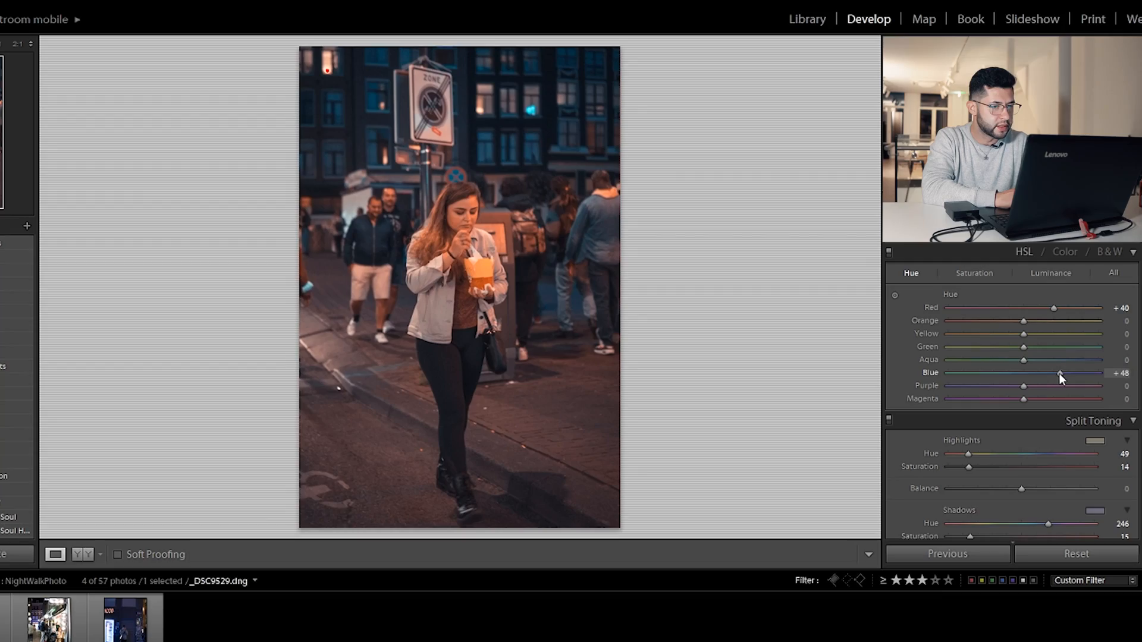
{"action": "left_click_drag", "start_coordinate": [1059, 373], "coordinate": [1062, 373]}
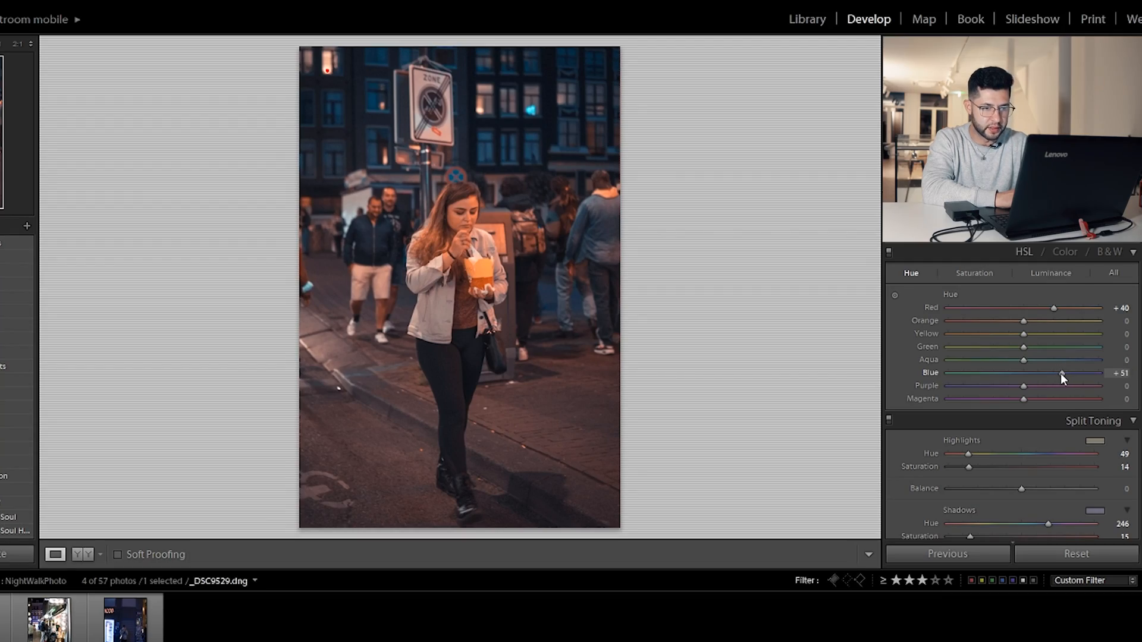
{"action": "left_click_drag", "start_coordinate": [1025, 358], "coordinate": [1037, 359]}
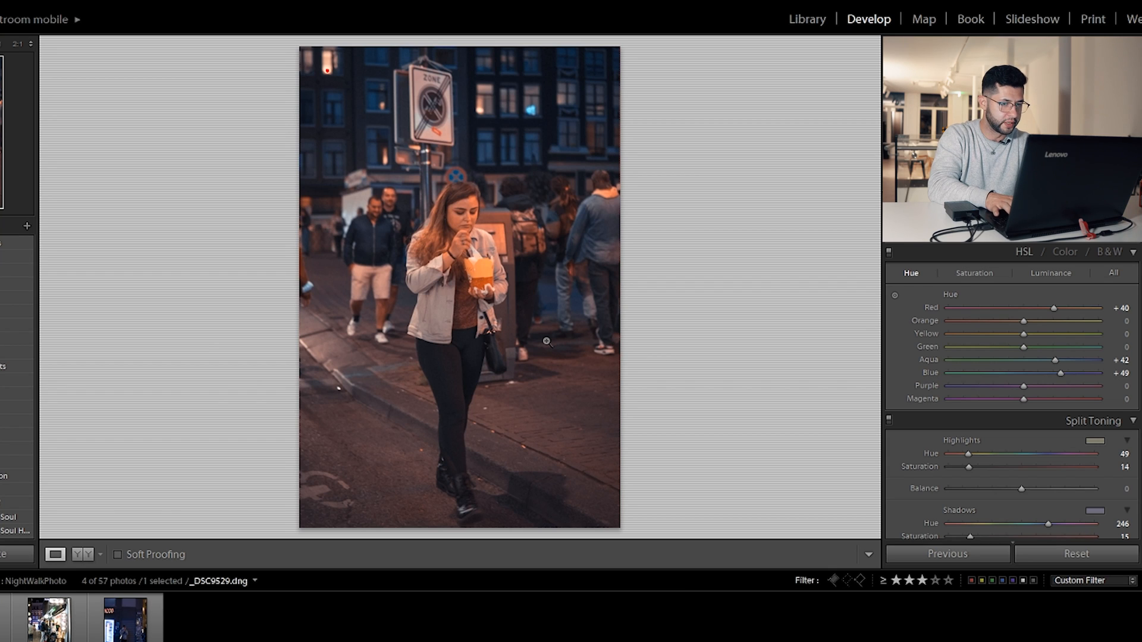
{"action": "key", "text": "backslash"}
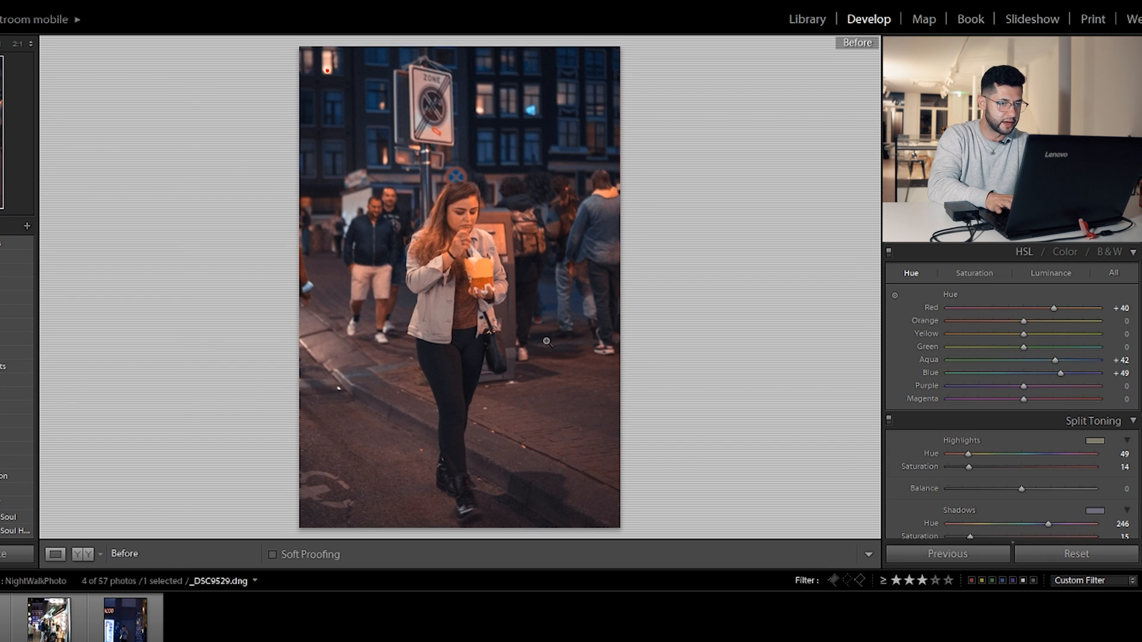
{"action": "key", "text": "backslash"}
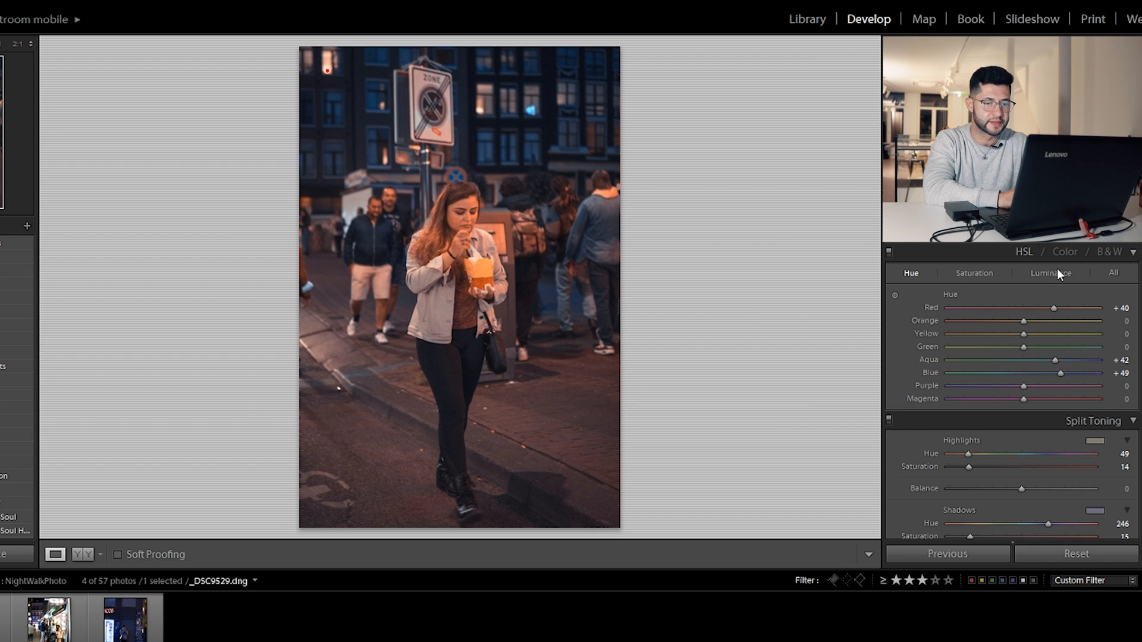
Set the HSL luminance to Red +45, Aqua -28 and Blue -26.
{"action": "left_click", "coordinate": [1040, 273]}
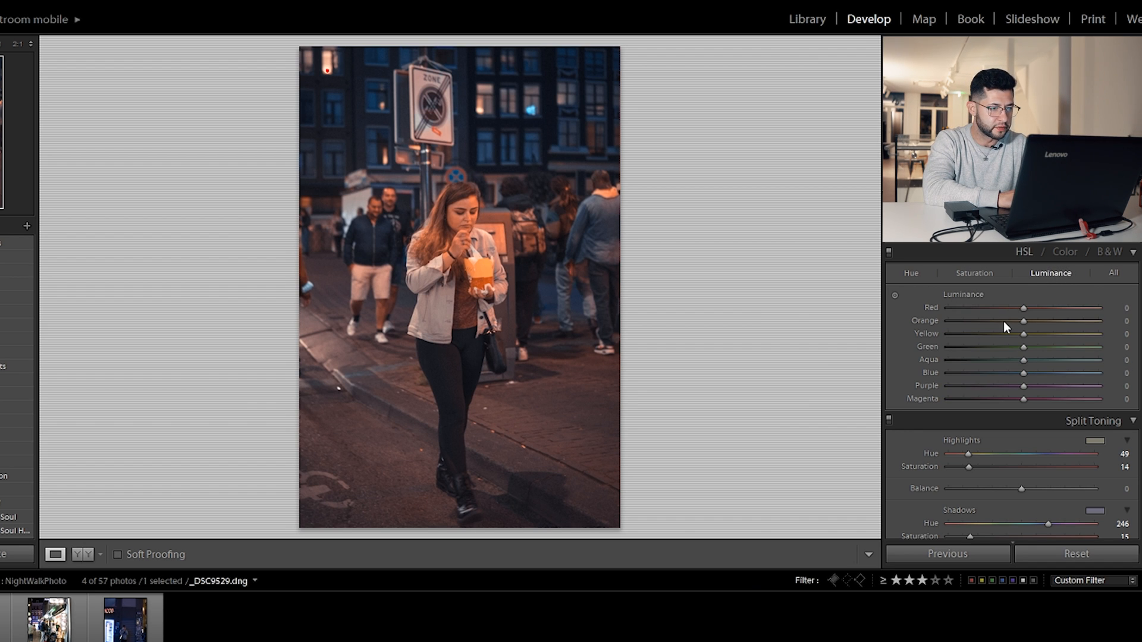
{"action": "left_click_drag", "start_coordinate": [1023, 308], "coordinate": [1058, 309]}
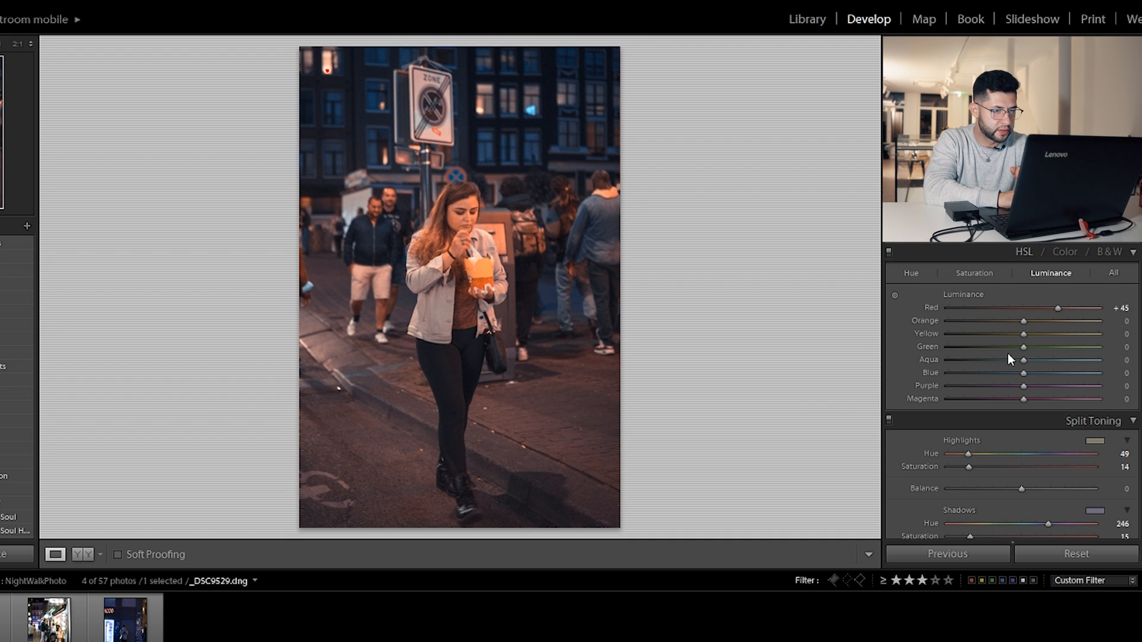
{"action": "left_click", "coordinate": [1007, 369]}
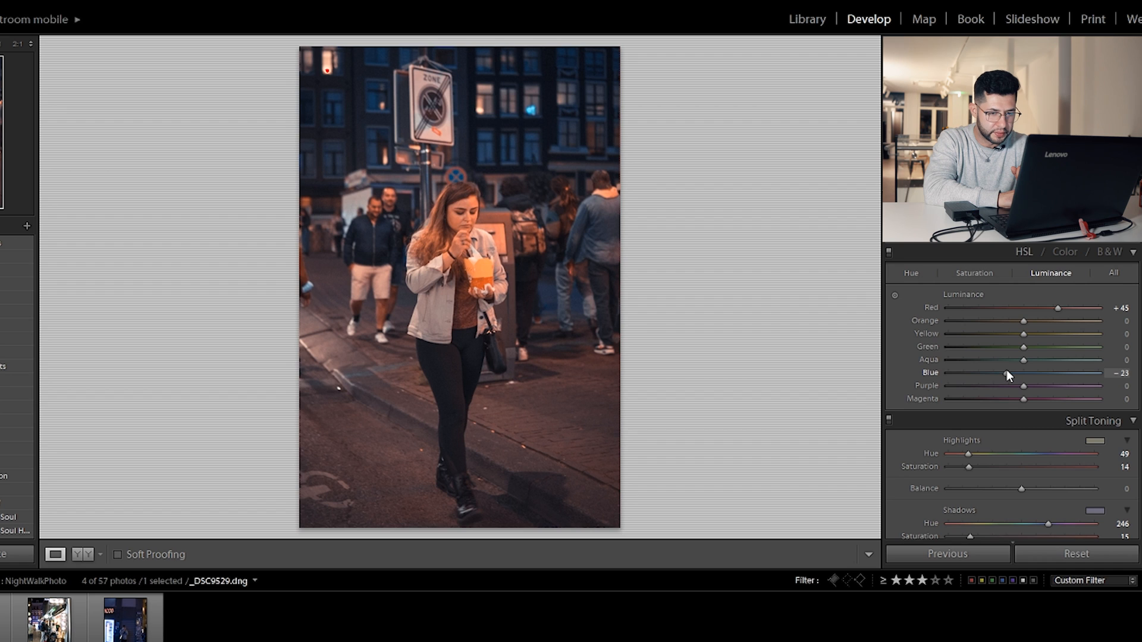
{"action": "left_click_drag", "start_coordinate": [1004, 369], "coordinate": [1003, 369]}
{"action": "left_click", "coordinate": [1002, 359]}
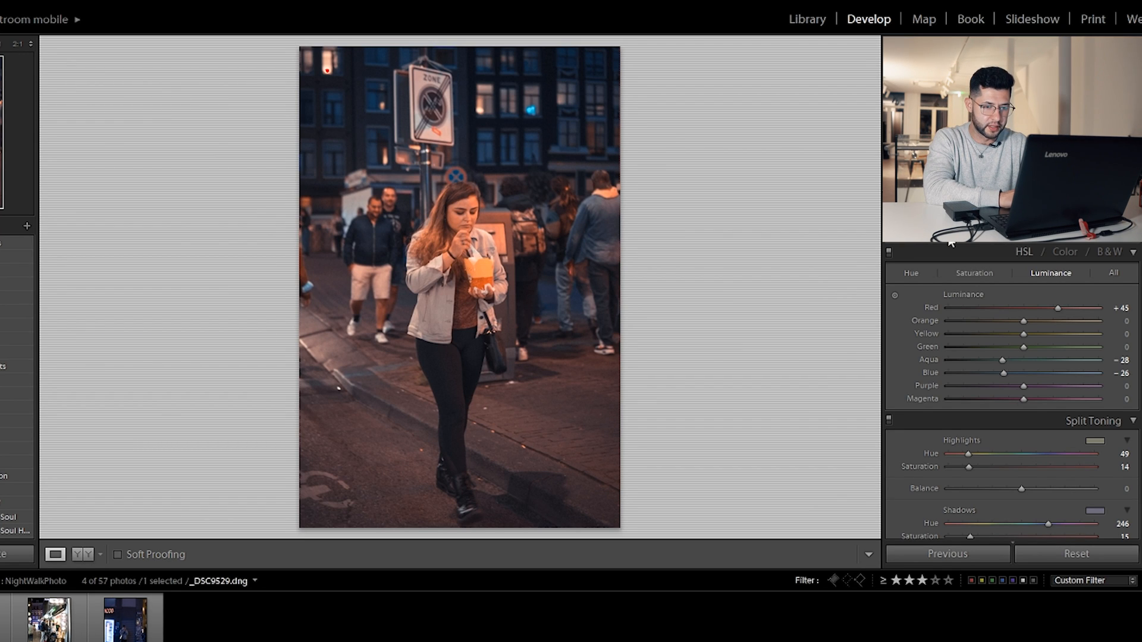
Refine the basic adjustments with Blacks -23, Whites +43, Exposure +0.19 and Tint -28.
{"action": "scroll", "coordinate": [950, 242], "scroll_direction": "up", "scroll_amount": 5}
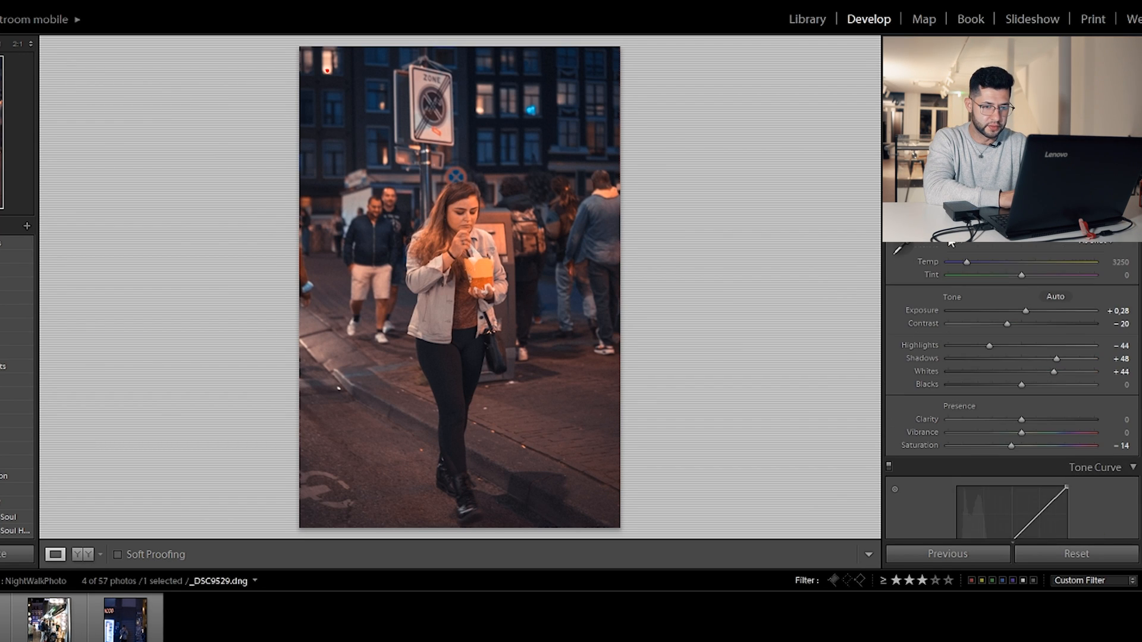
{"action": "left_click", "coordinate": [1008, 385]}
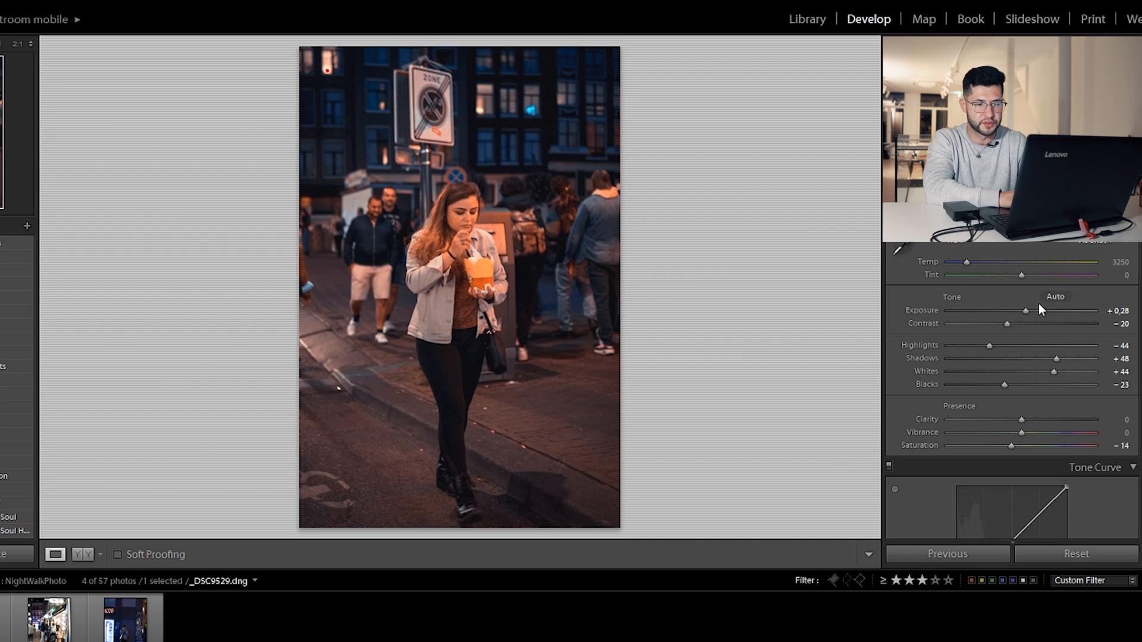
{"action": "left_click_drag", "start_coordinate": [1047, 372], "coordinate": [1044, 372]}
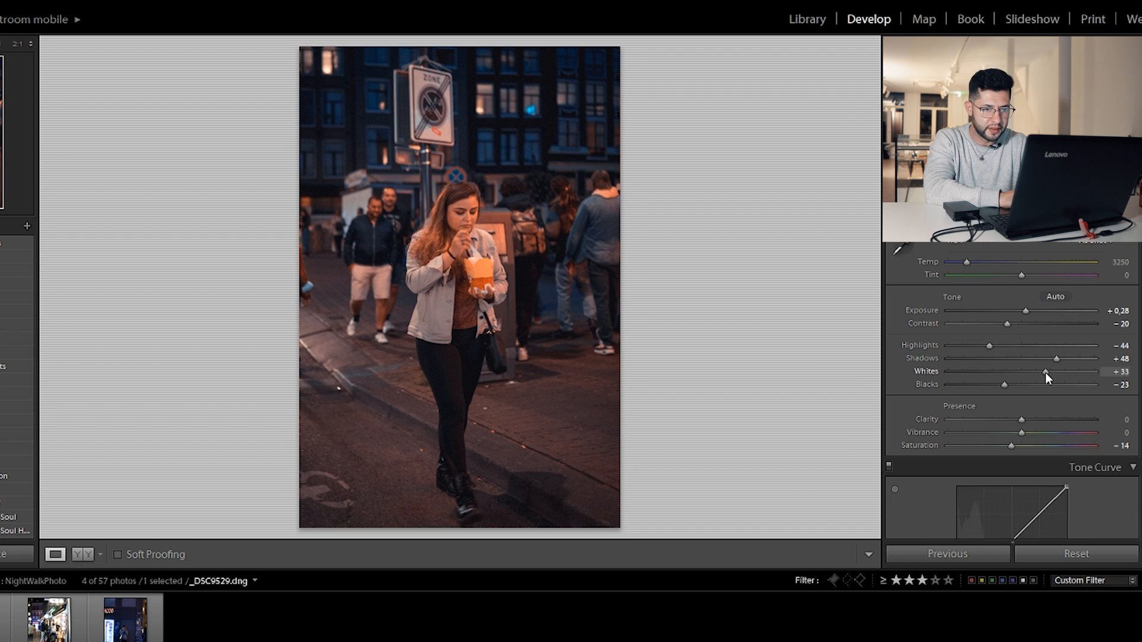
{"action": "left_click_drag", "start_coordinate": [1025, 312], "coordinate": [1024, 313]}
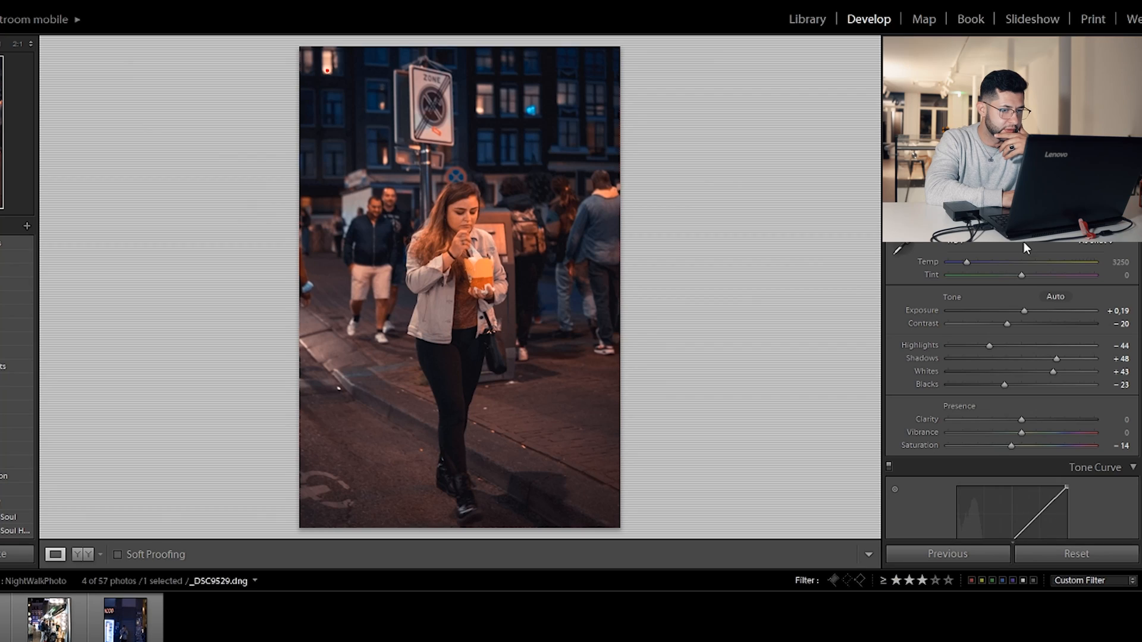
{"action": "left_click_drag", "start_coordinate": [1021, 274], "coordinate": [1005, 275]}
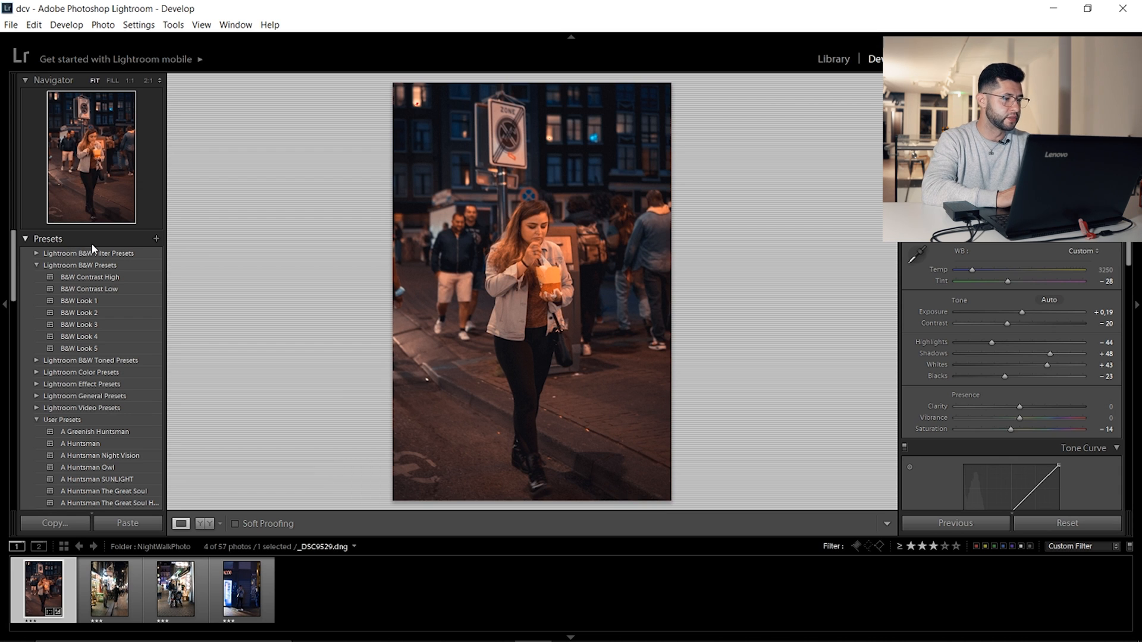
Save all the develop settings as a user preset named "Subscribe to this channel for more amazing content".
{"action": "left_click", "coordinate": [156, 238]}
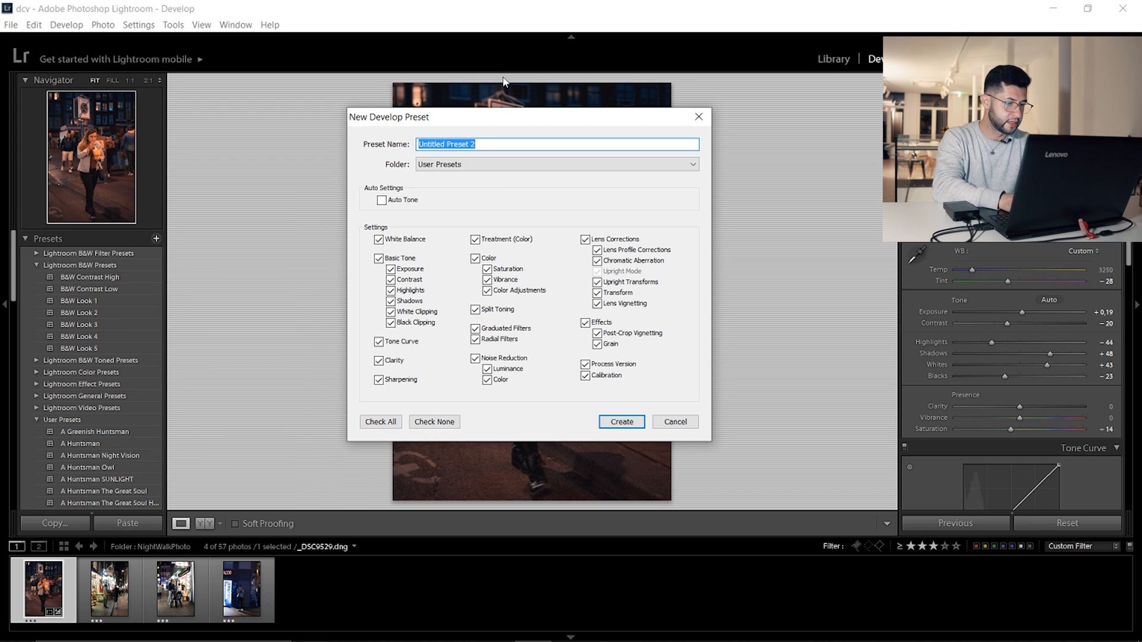
{"action": "type", "text": "Subscribe to this channel for more amazing  content"}
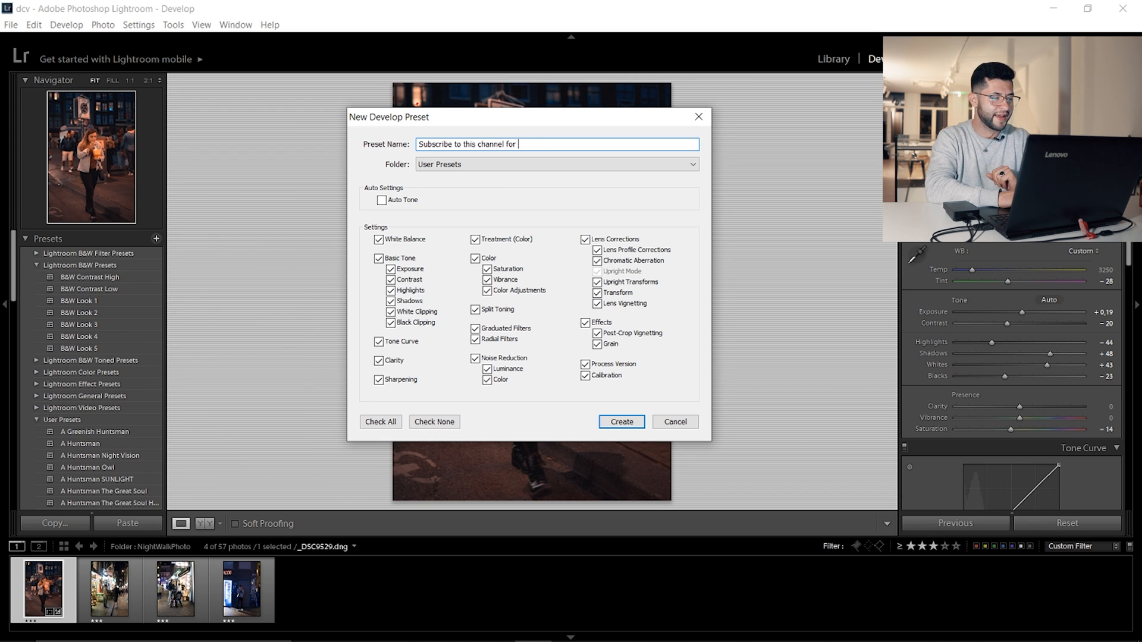
{"action": "left_click", "coordinate": [621, 422]}
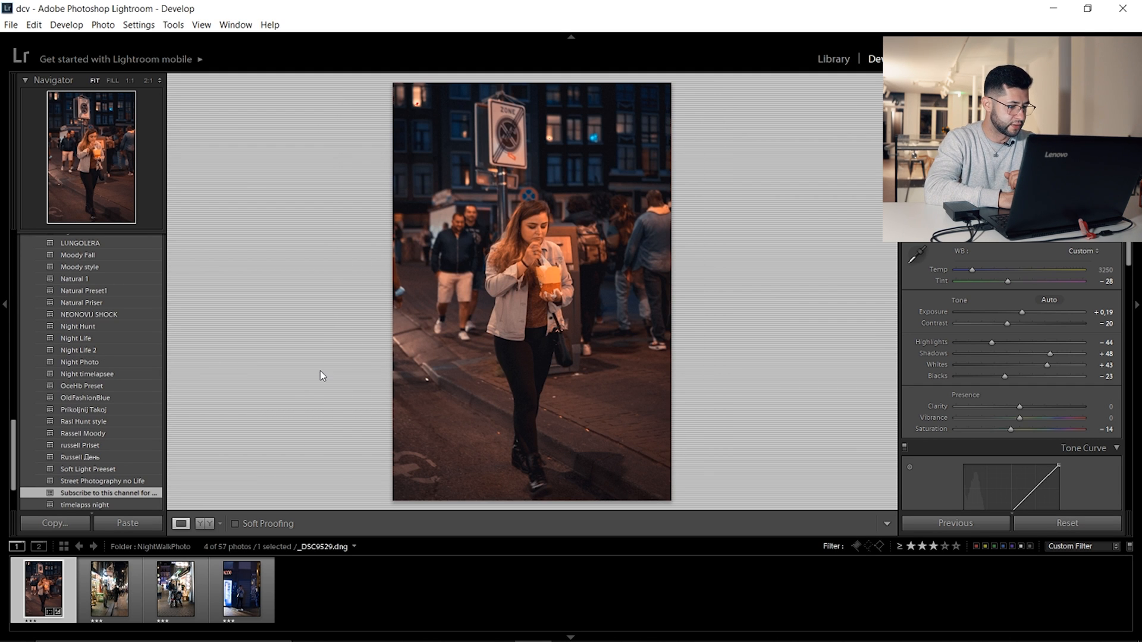
Crop the photo of the two standing men more tightly and apply the user preset "Subscribe to this channel for more amazing content" to it.
{"action": "left_click", "coordinate": [108, 600]}
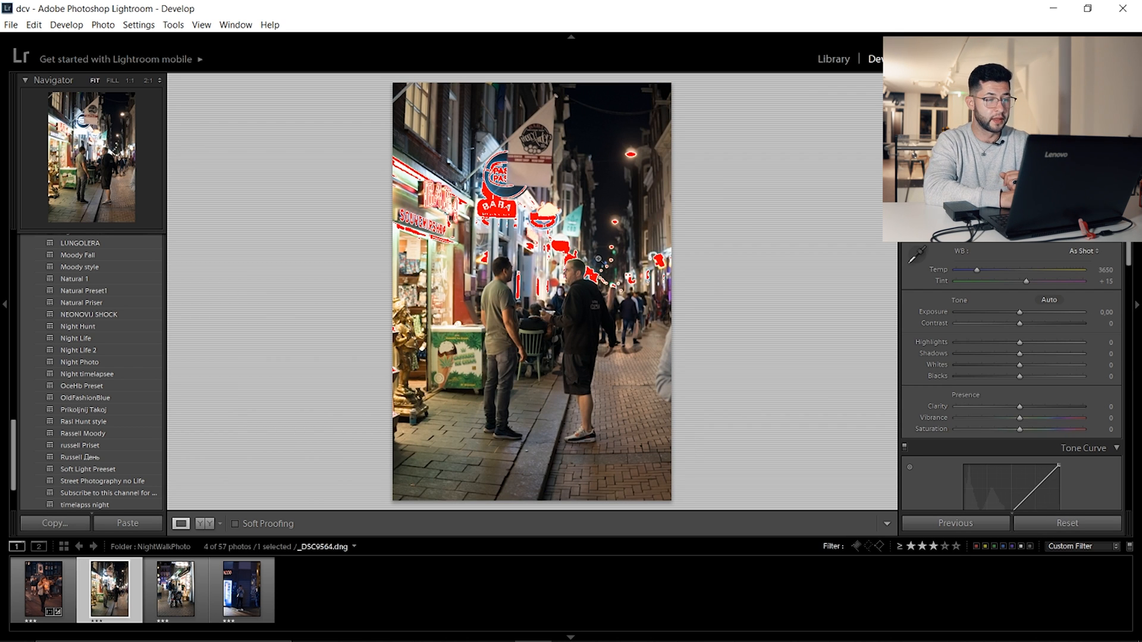
{"action": "key", "text": "r"}
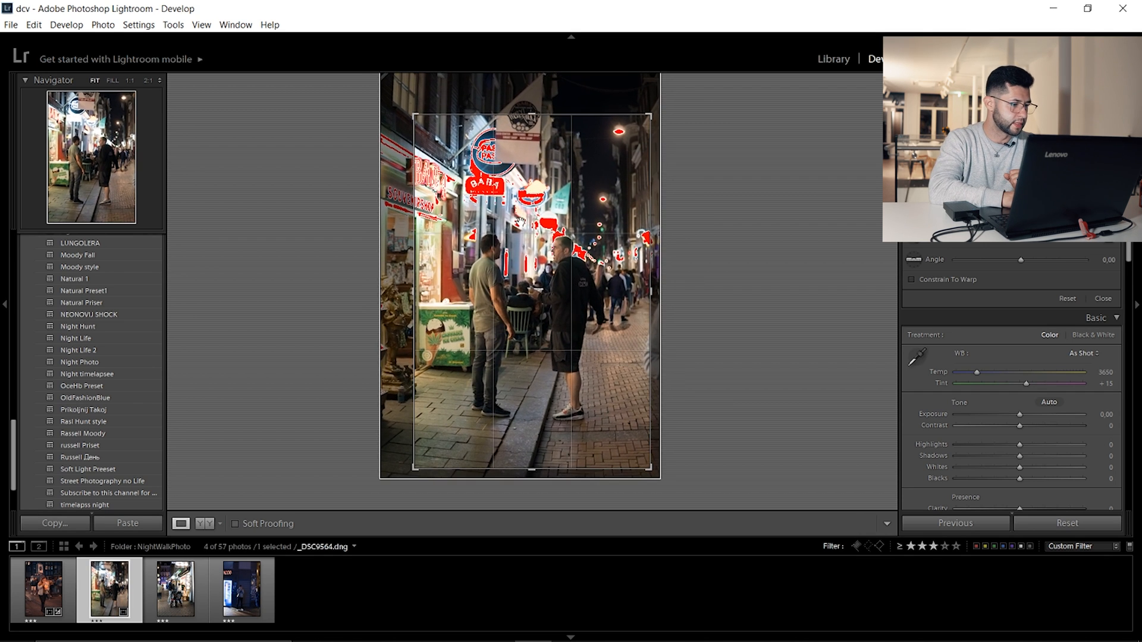
{"action": "key", "text": "Return"}
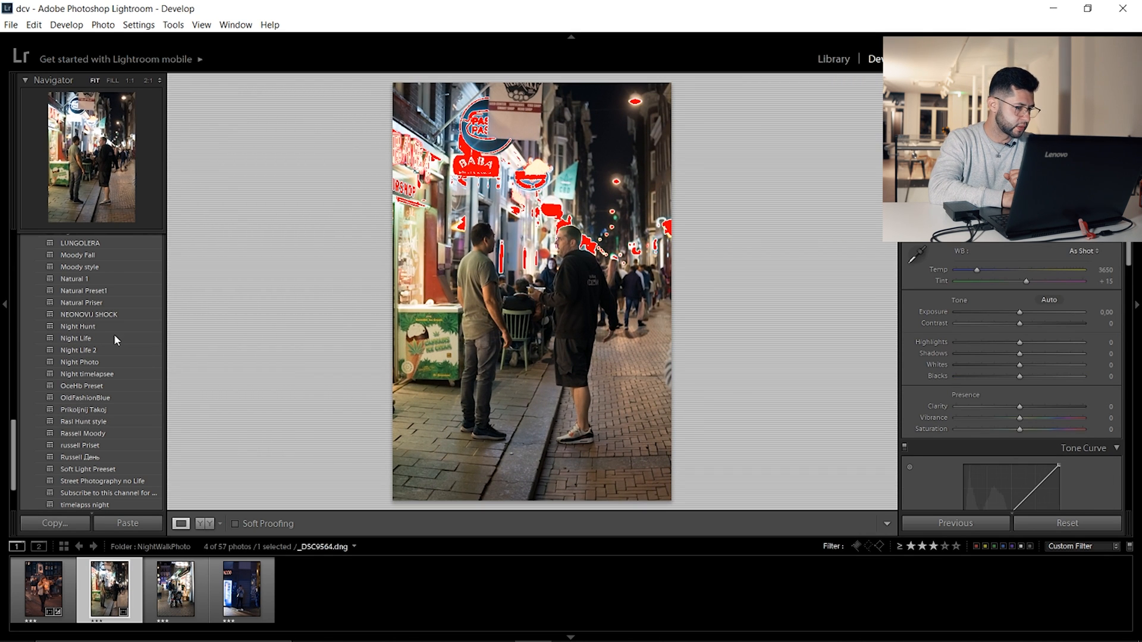
{"action": "left_click", "coordinate": [123, 492]}
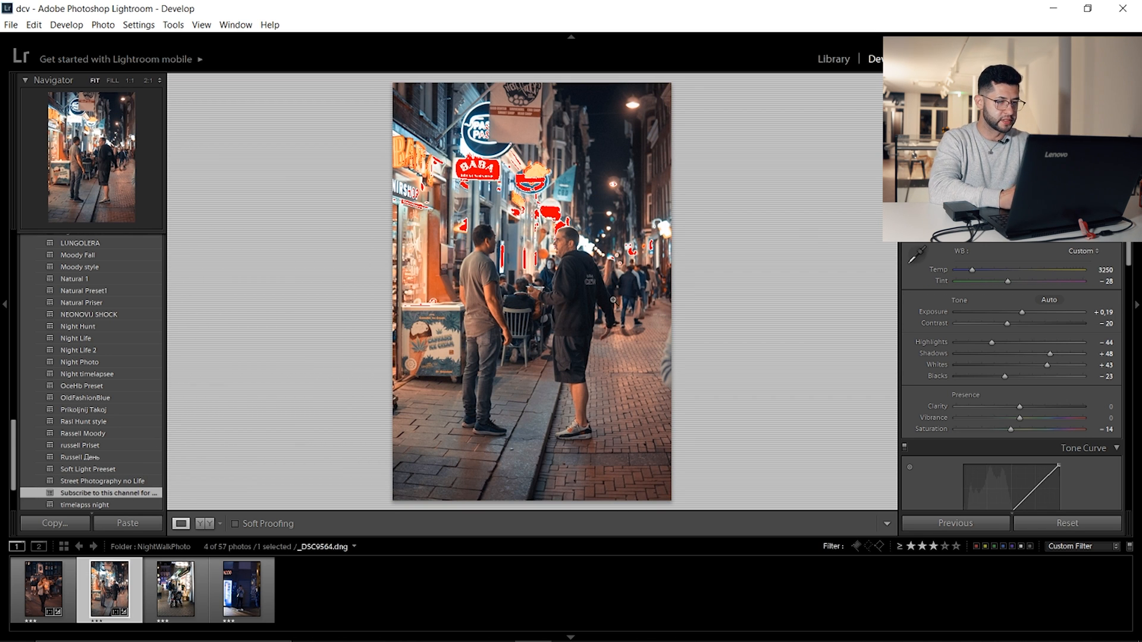
{"action": "key", "text": "f"}
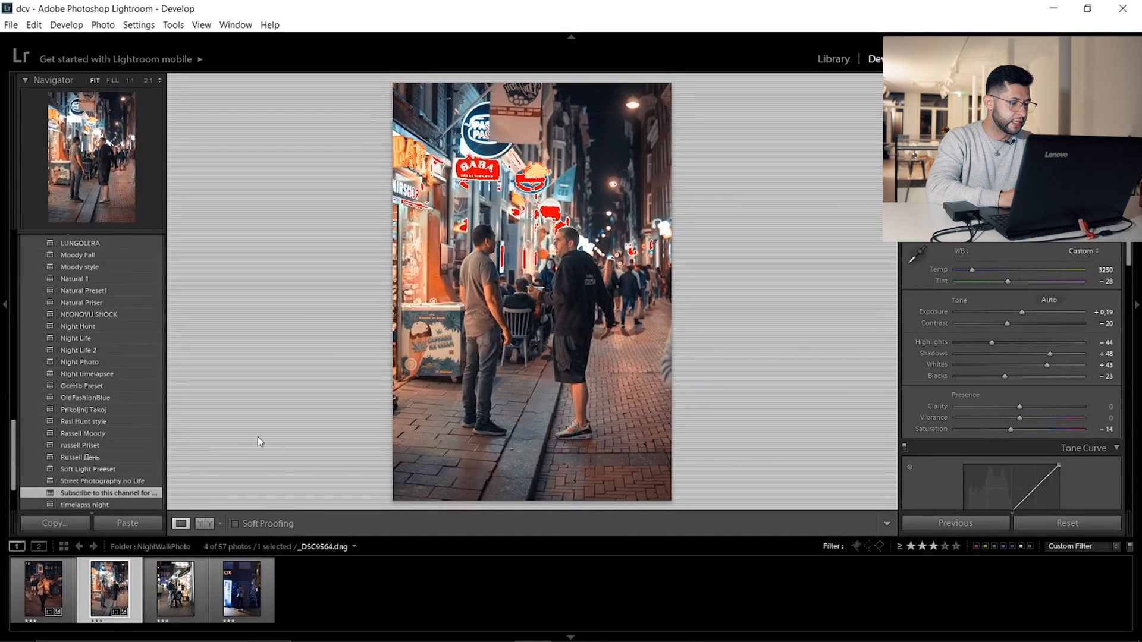
Crop the third photo, with the double stroller, to the 4 x 5 / 8 x 10 aspect ratio.
{"action": "left_click", "coordinate": [162, 603]}
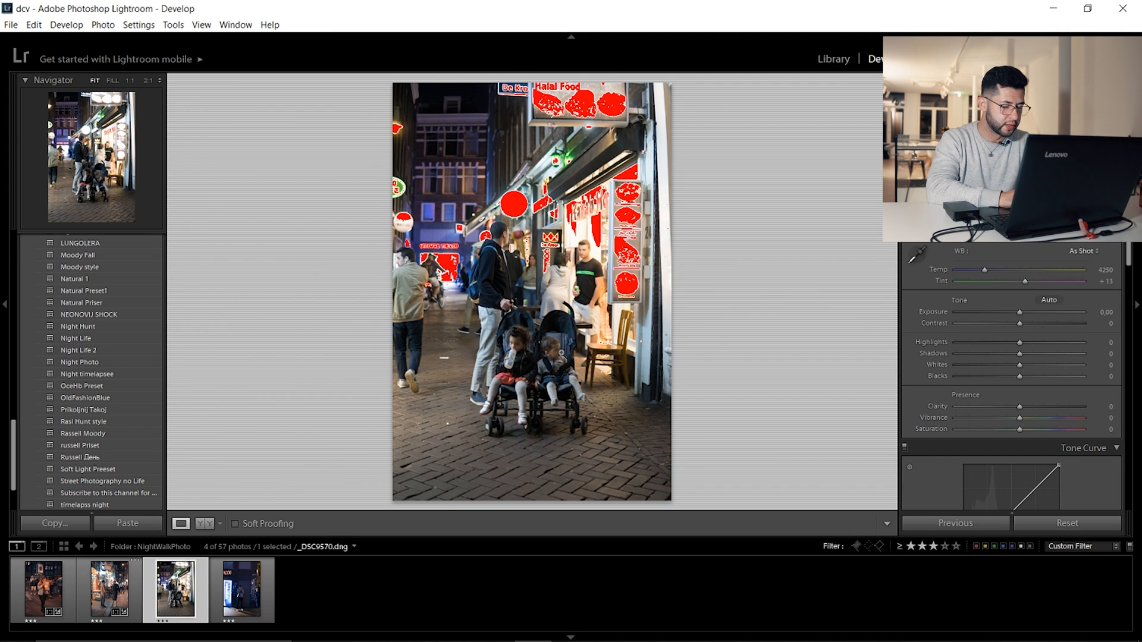
{"action": "key", "text": "r"}
{"action": "left_click", "coordinate": [940, 259]}
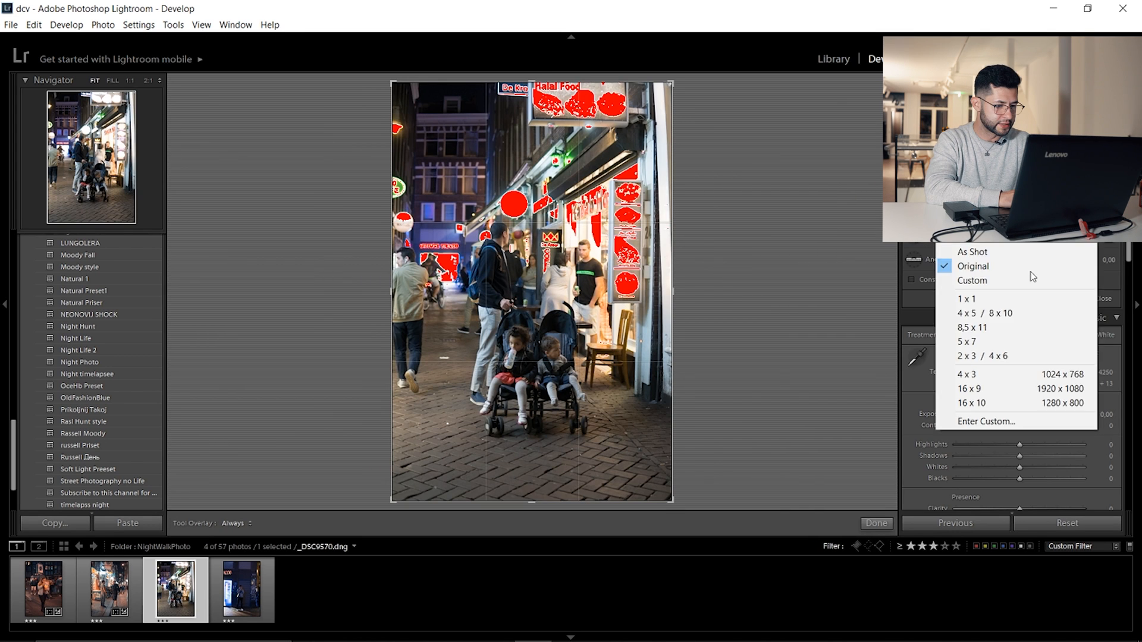
{"action": "left_click", "coordinate": [961, 311]}
{"action": "key", "text": "Return"}
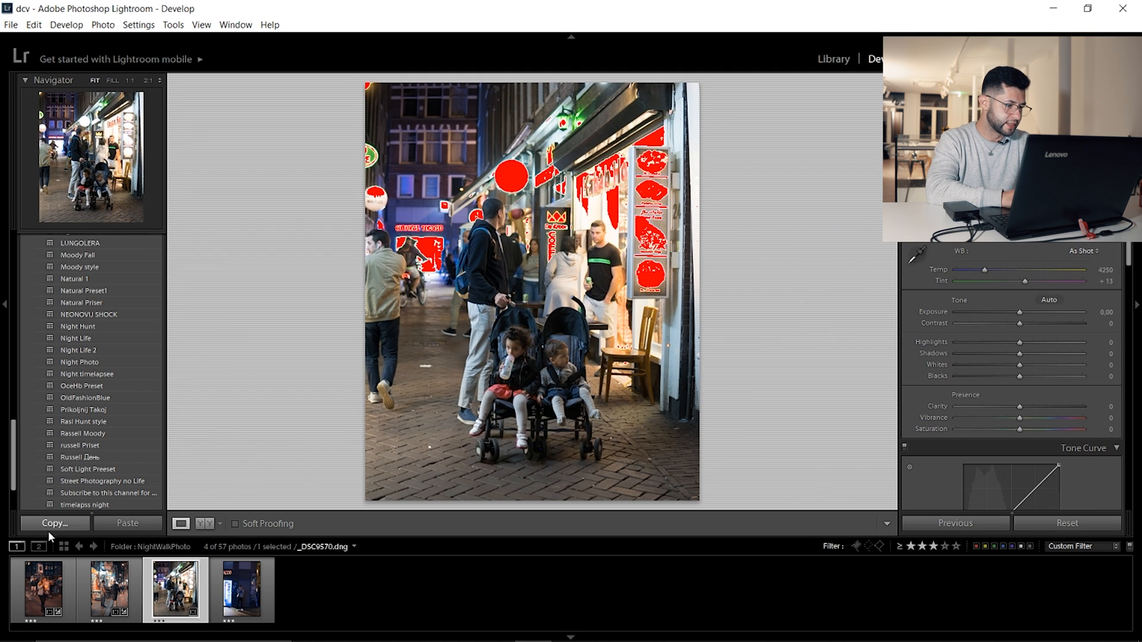
Apply the "Subscribe to this channel for more amazing content" preset to the stroller photo and warm its Temp to 3822.
{"action": "left_click", "coordinate": [70, 495]}
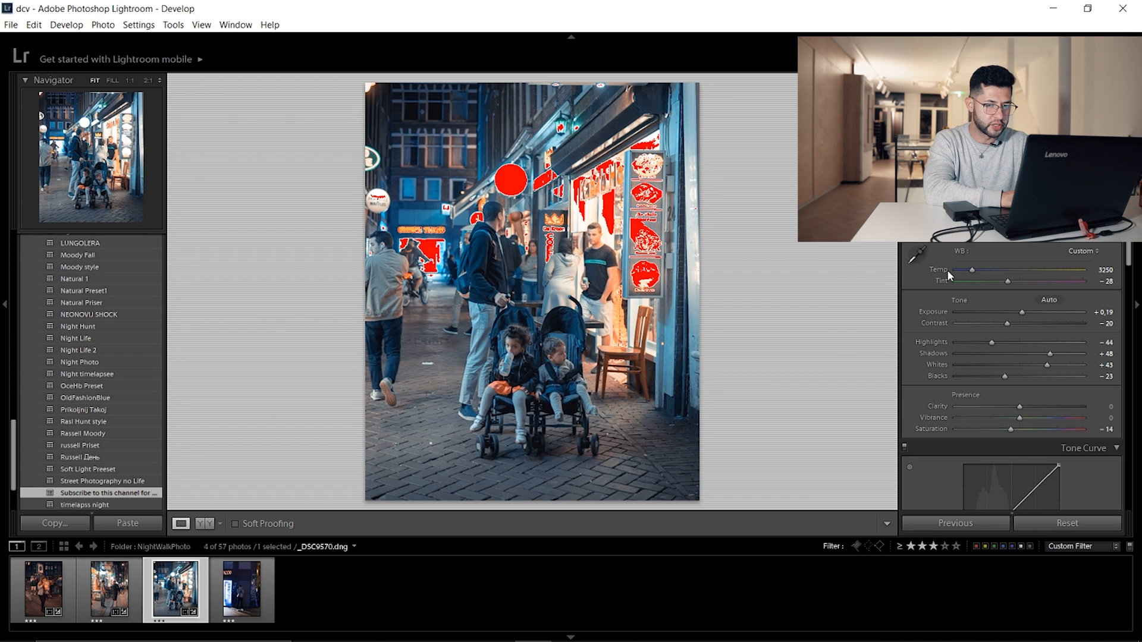
{"action": "left_click_drag", "start_coordinate": [972, 269], "coordinate": [979, 270]}
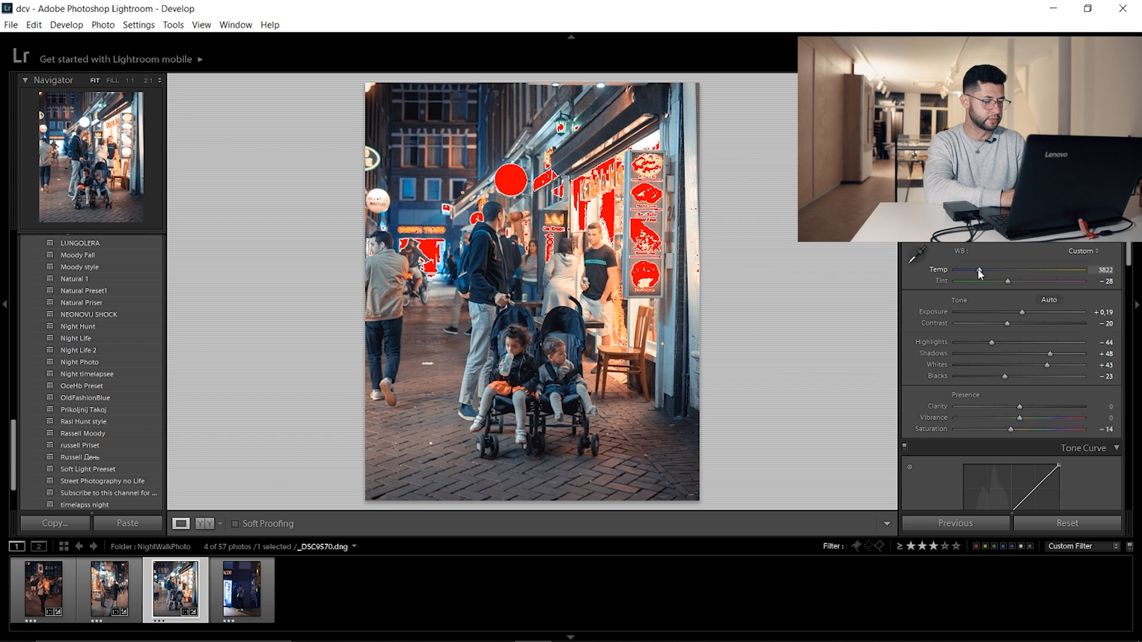
{"action": "key", "text": "f"}
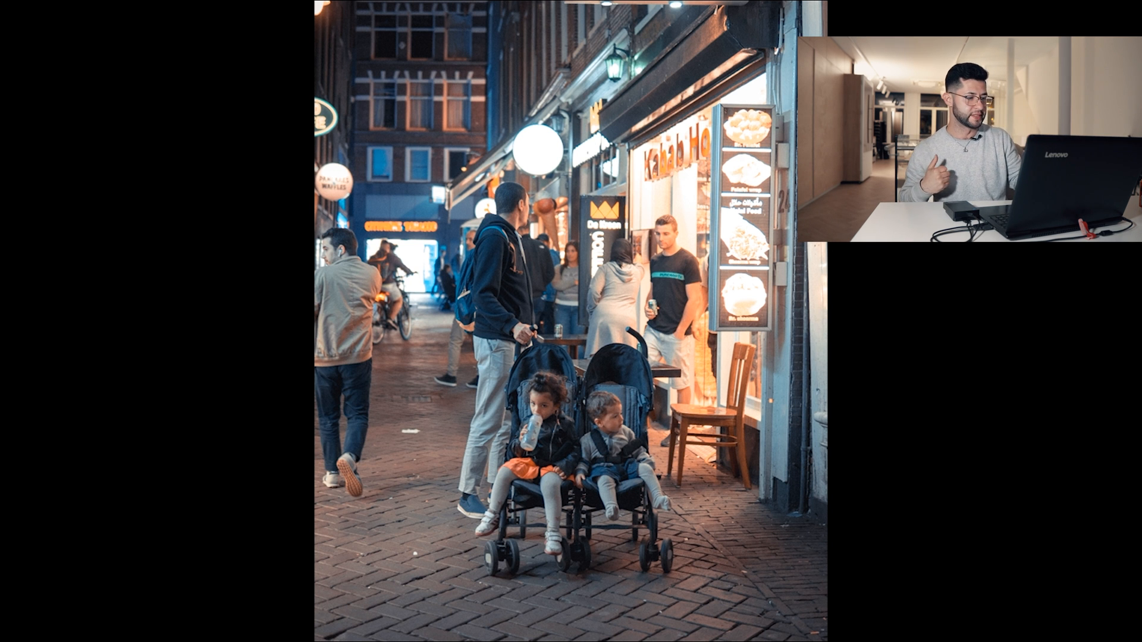
{"action": "key", "text": "Escape"}
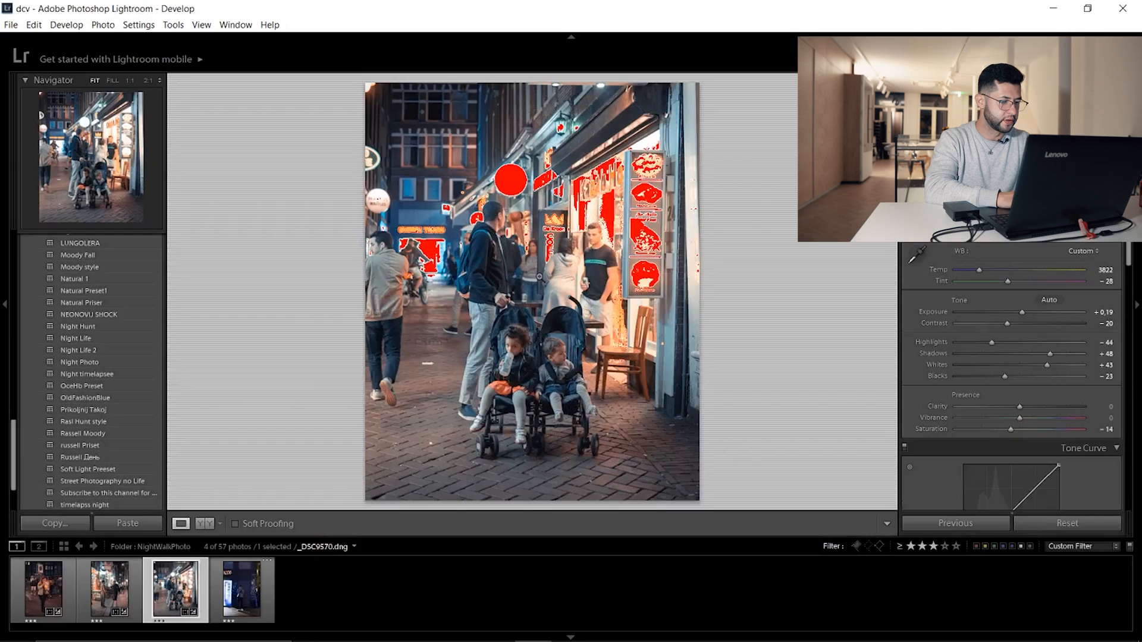
Crop the fourth photo, the man beside the lit vending fridge, to 4 x 5 / 8 x 10 and reframe him inside it.
{"action": "key", "text": "Right"}
{"action": "key", "text": "r"}
{"action": "left_click", "coordinate": [1083, 236]}
{"action": "left_click", "coordinate": [994, 309]}
{"action": "left_click_drag", "start_coordinate": [672, 118], "coordinate": [658, 134]}
{"action": "left_click_drag", "start_coordinate": [597, 206], "coordinate": [599, 193]}
{"action": "key", "text": "Return"}
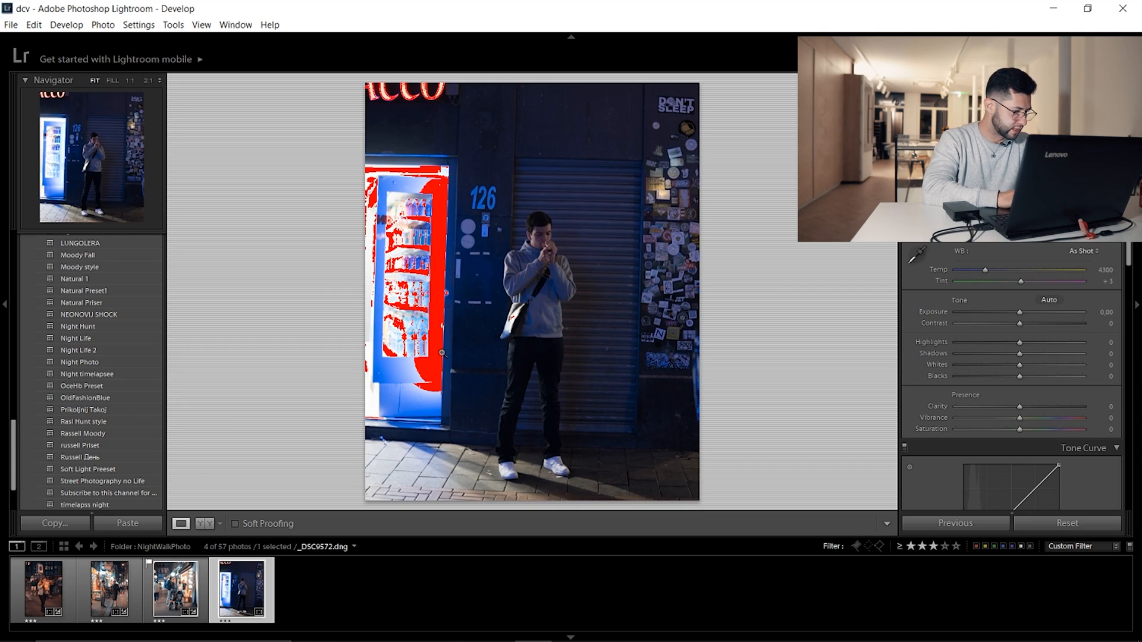
Apply the "Subscribe to this channel for more amazing content" preset to the vending fridge photo and set Temp to 4196.
{"action": "left_click", "coordinate": [99, 490]}
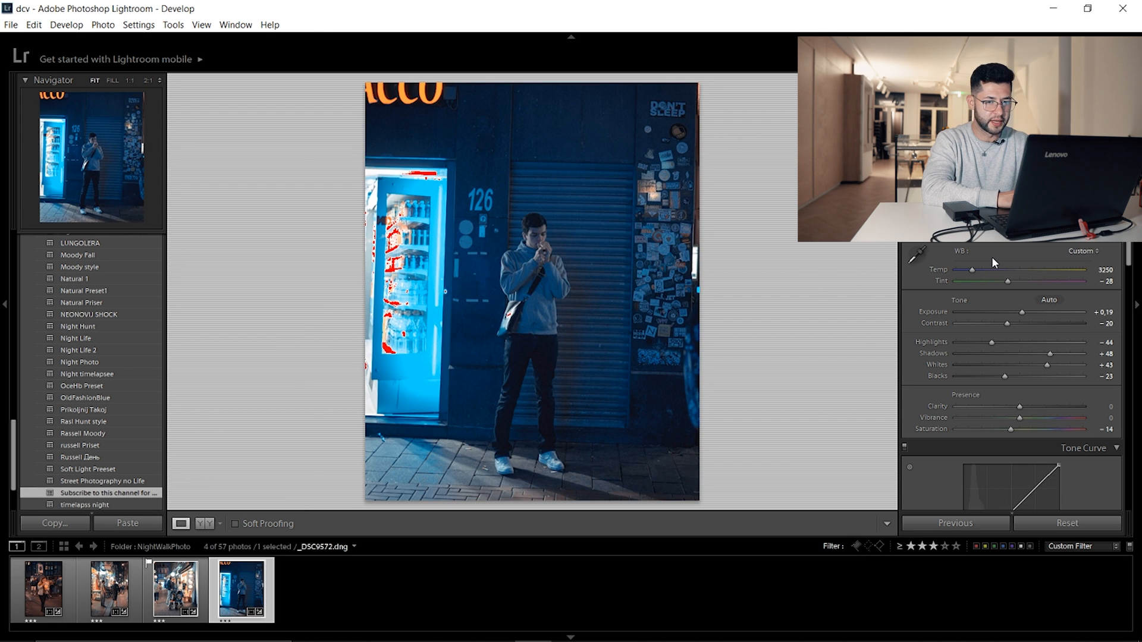
{"action": "left_click_drag", "start_coordinate": [973, 269], "coordinate": [983, 271]}
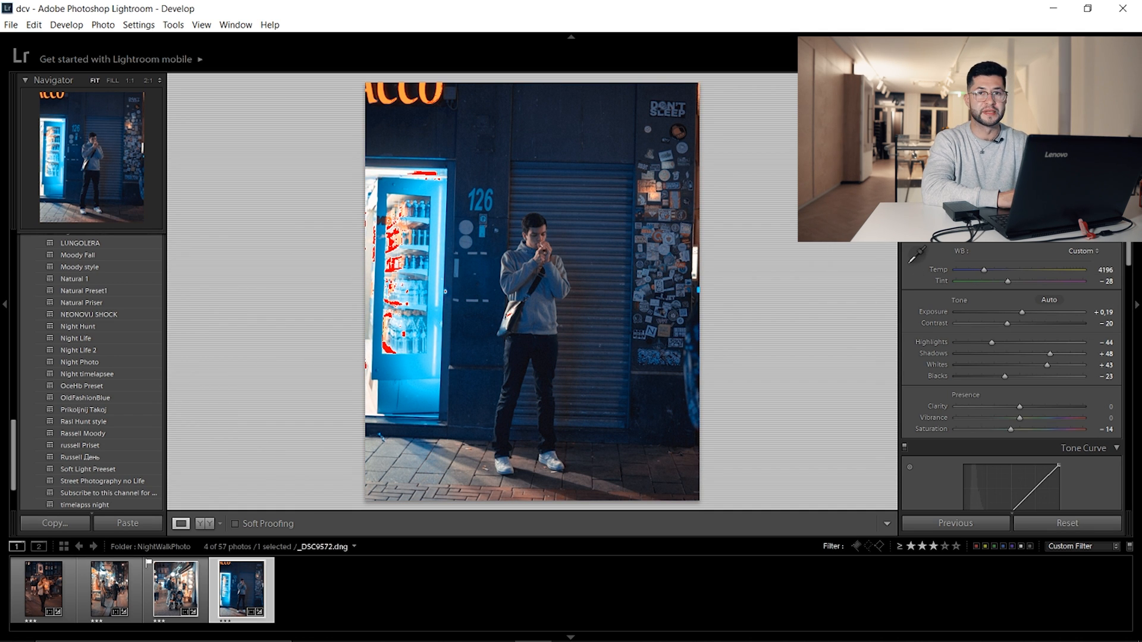
Place a narrow upright radial filter over the man's head and upper body and raise its Exposure to 0.61.
{"action": "left_click", "coordinate": [1002, 195]}
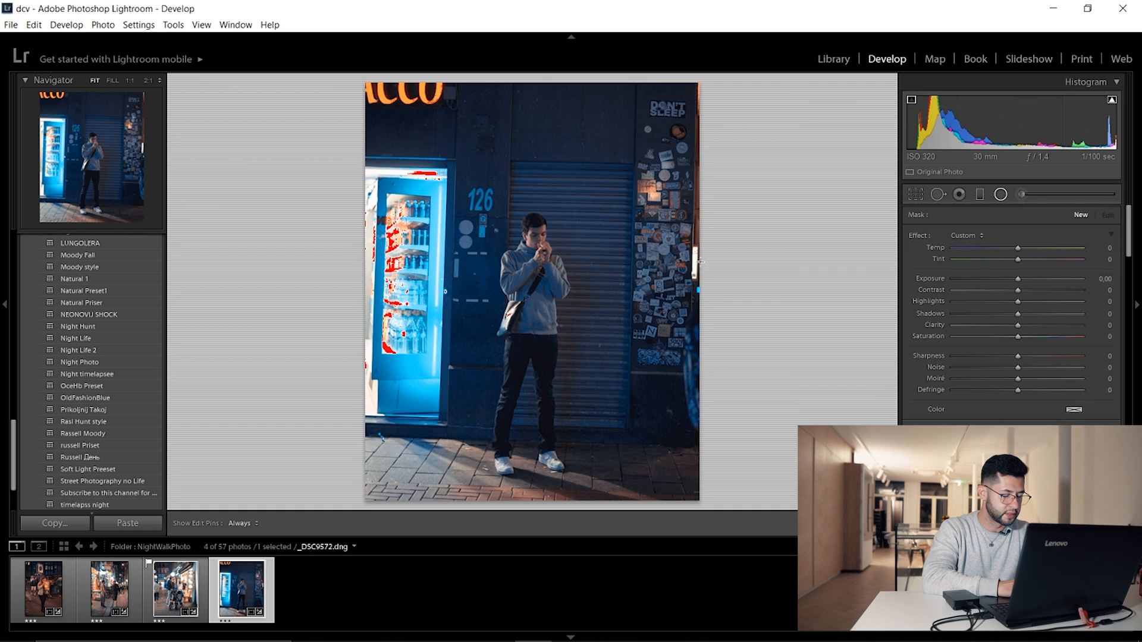
{"action": "left_click_drag", "start_coordinate": [526, 253], "coordinate": [550, 297]}
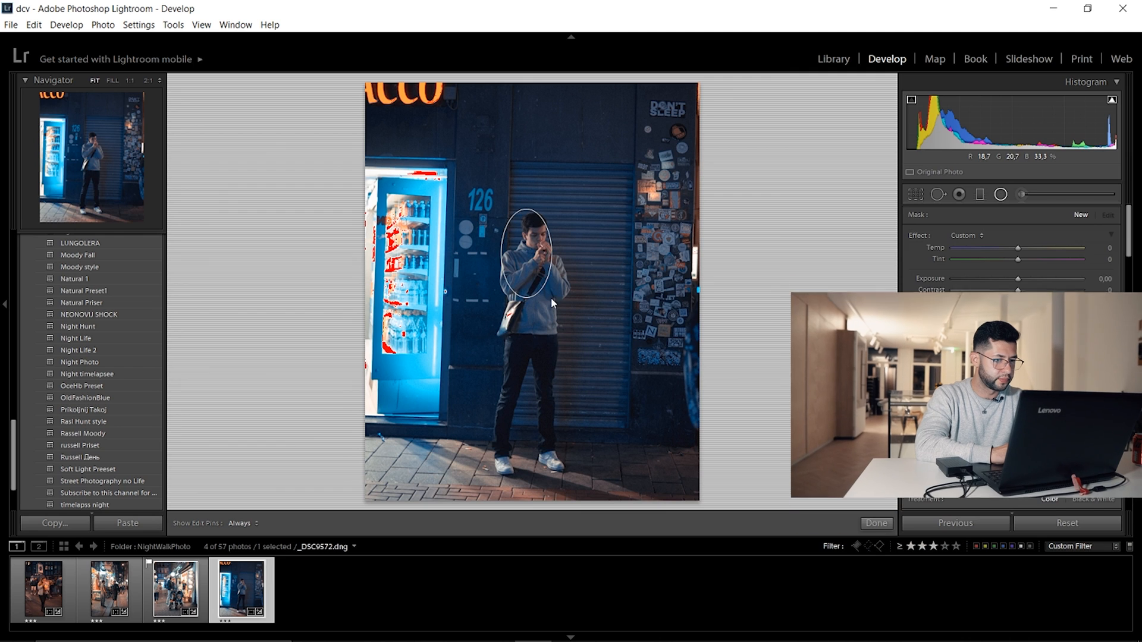
{"action": "left_click_drag", "start_coordinate": [528, 242], "coordinate": [536, 243]}
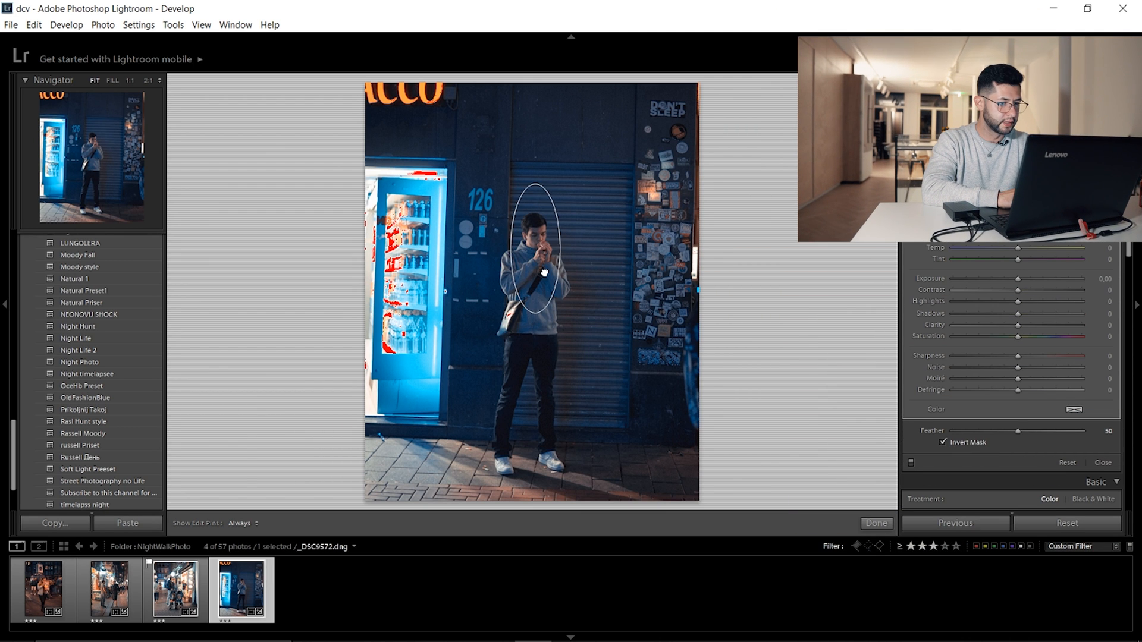
{"action": "left_click_drag", "start_coordinate": [545, 274], "coordinate": [545, 291]}
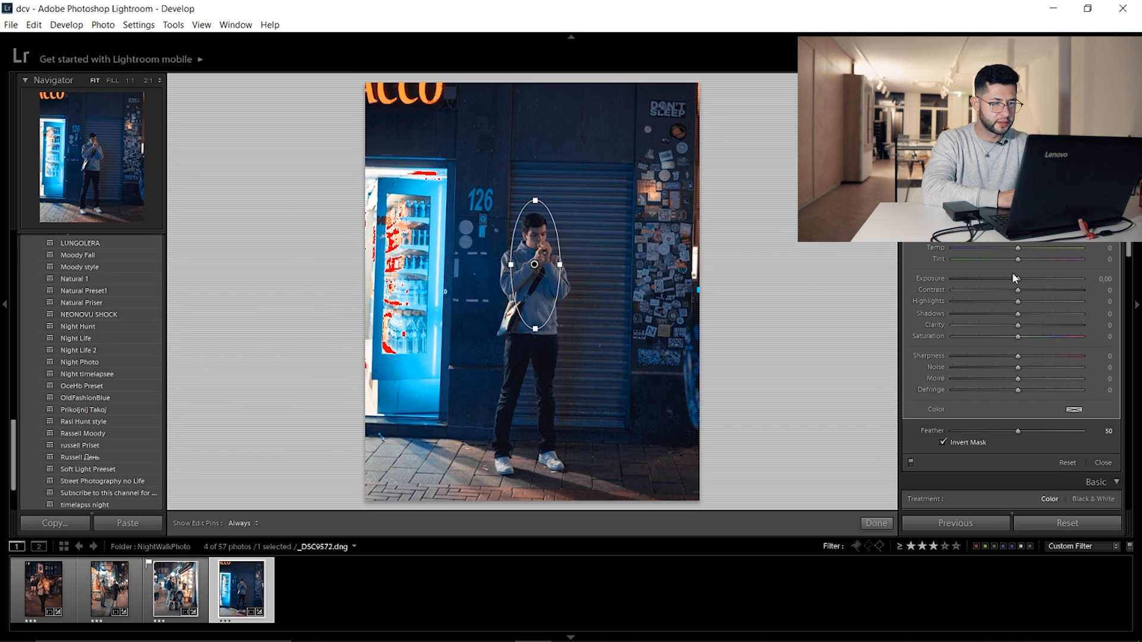
{"action": "left_click_drag", "start_coordinate": [1018, 279], "coordinate": [1028, 279]}
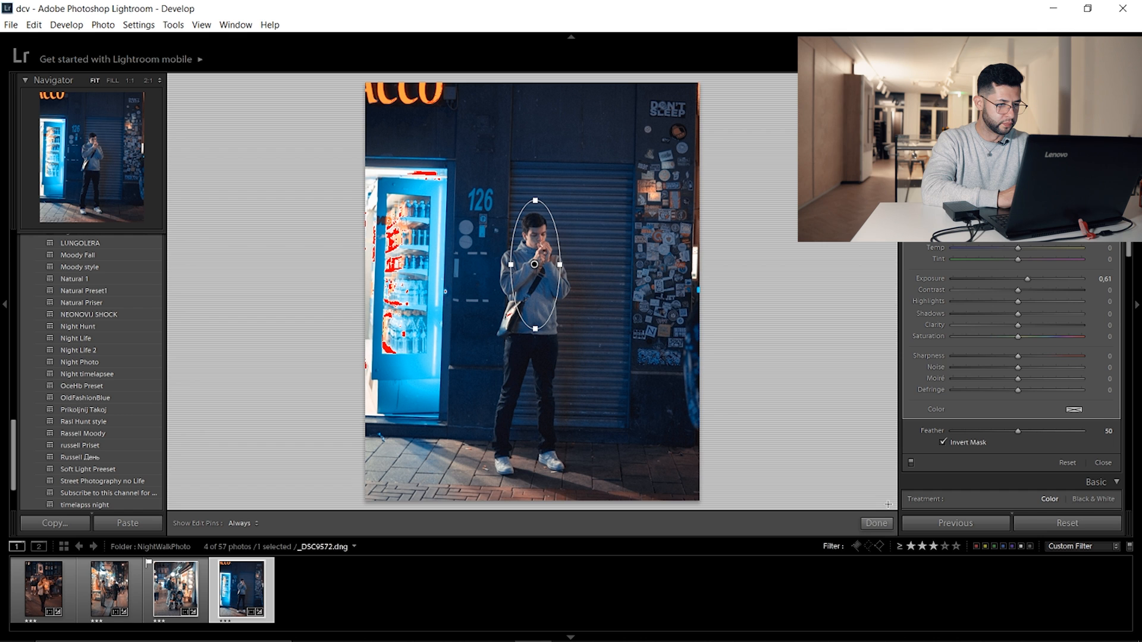
{"action": "left_click", "coordinate": [876, 523]}
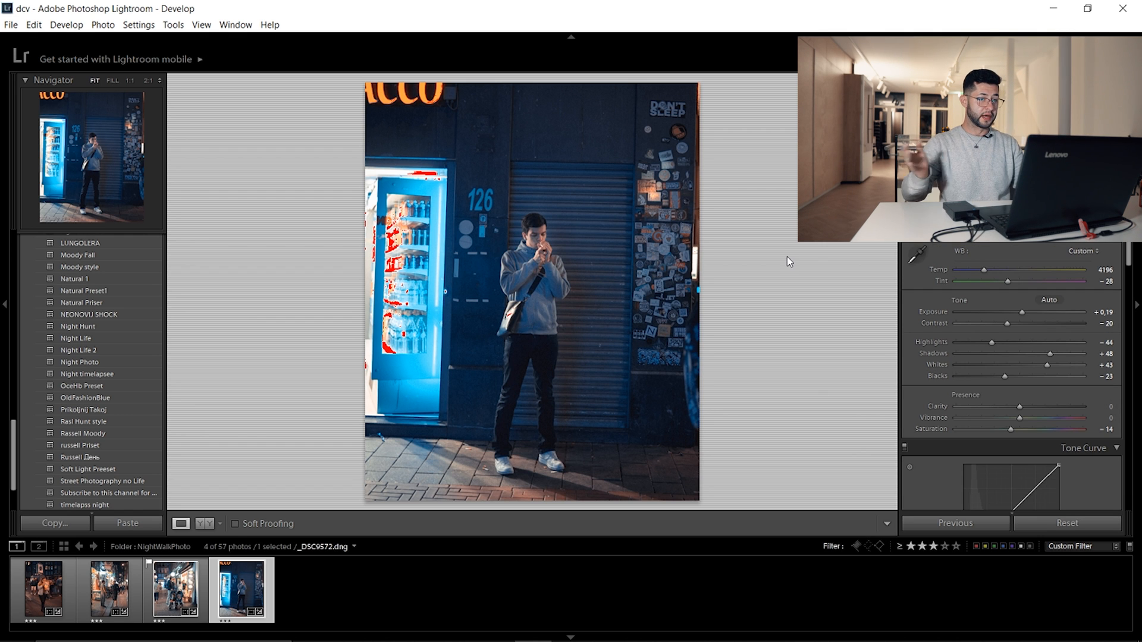